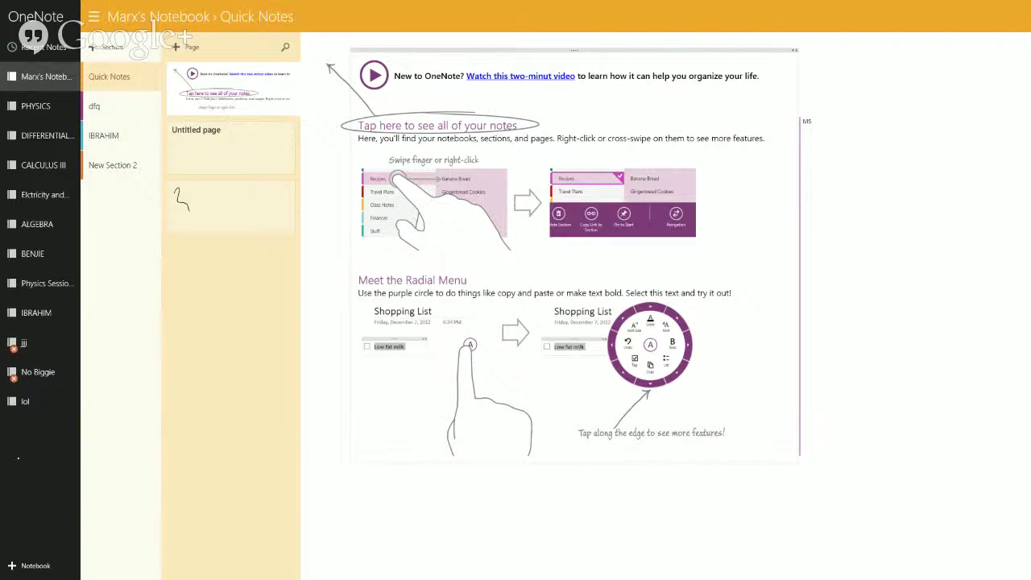
Step: Try to create a new notebook named "demo"
left_click(35, 566)
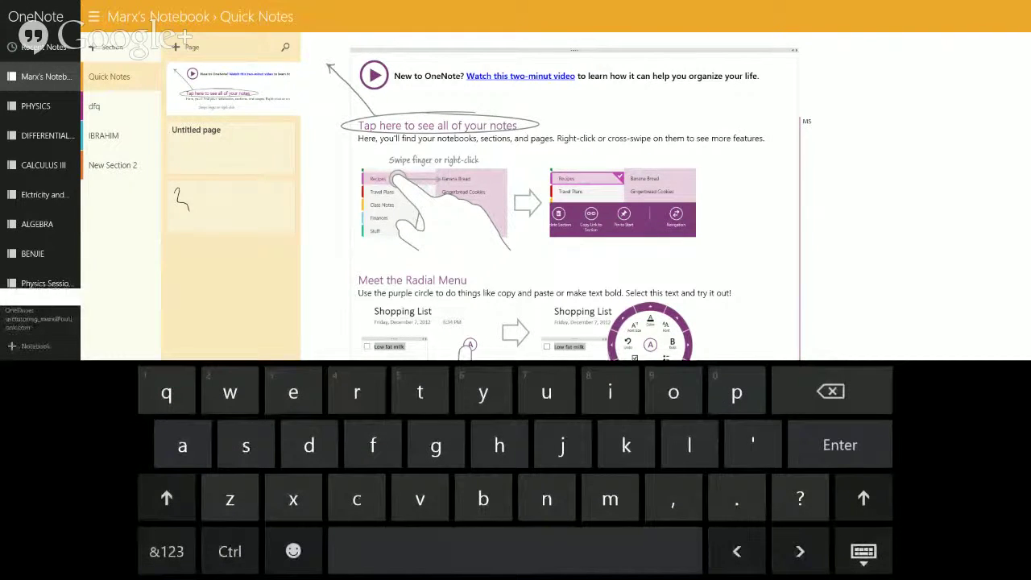
type("de")
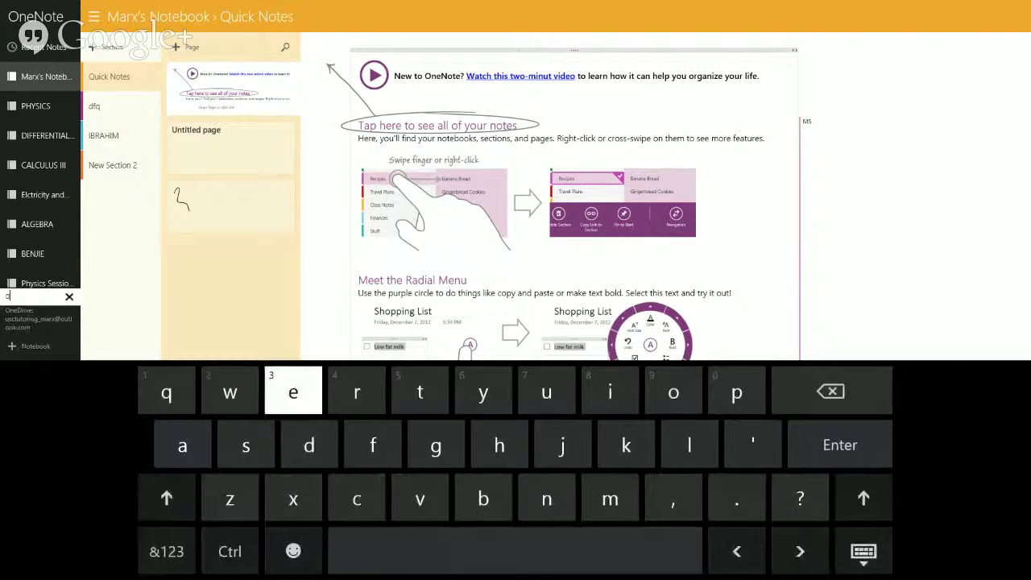
type("mo")
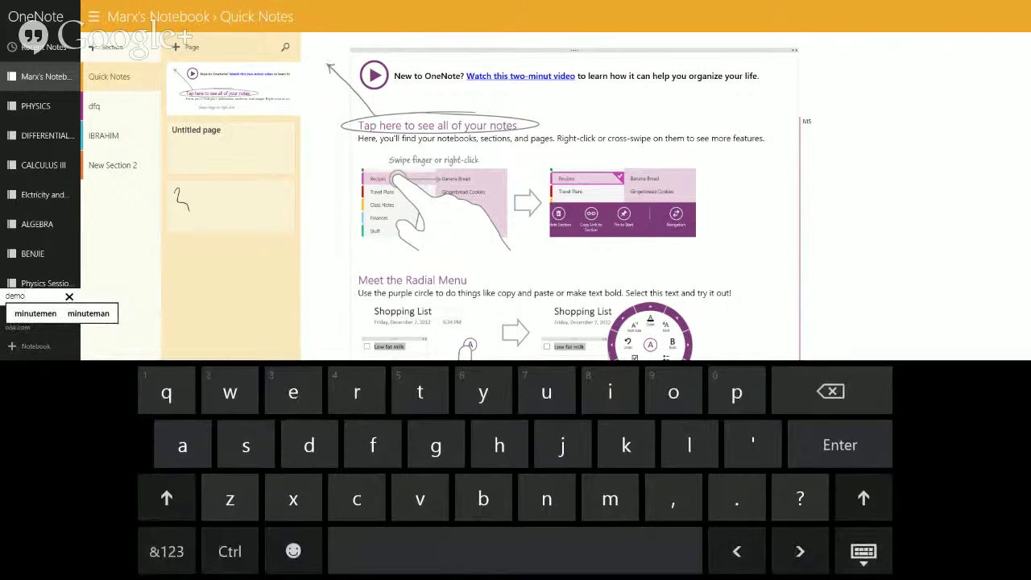
key("Return")
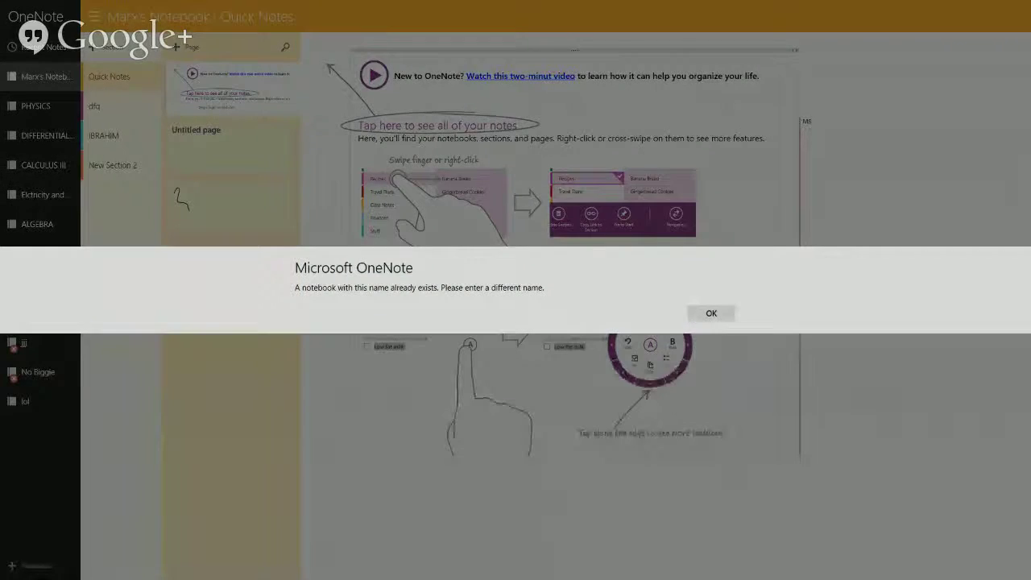
left_click(711, 313)
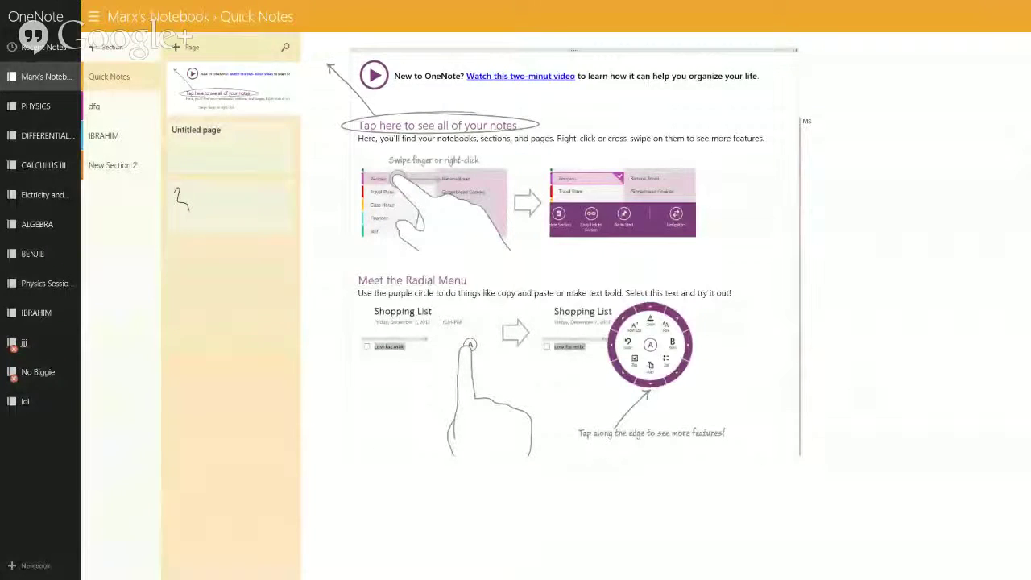
Step: Create a new notebook named "onenote demo"
left_click(35, 566)
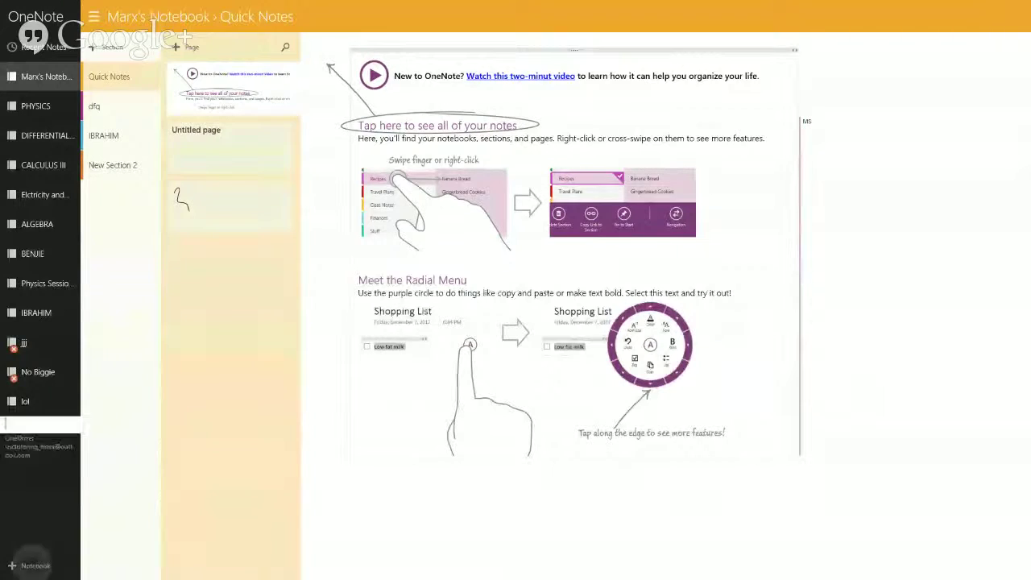
type("de")
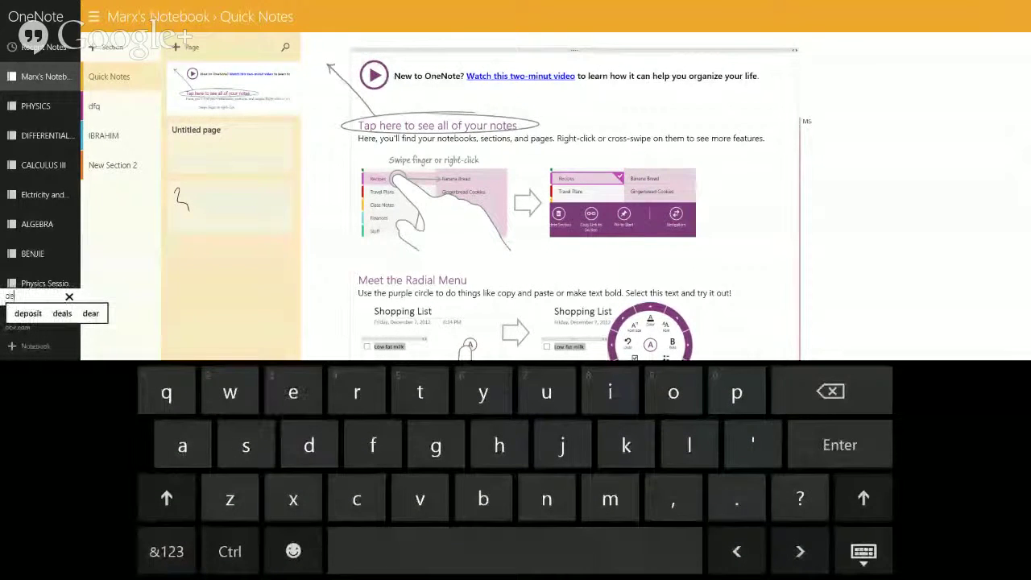
key("BackSpace")
type("one")
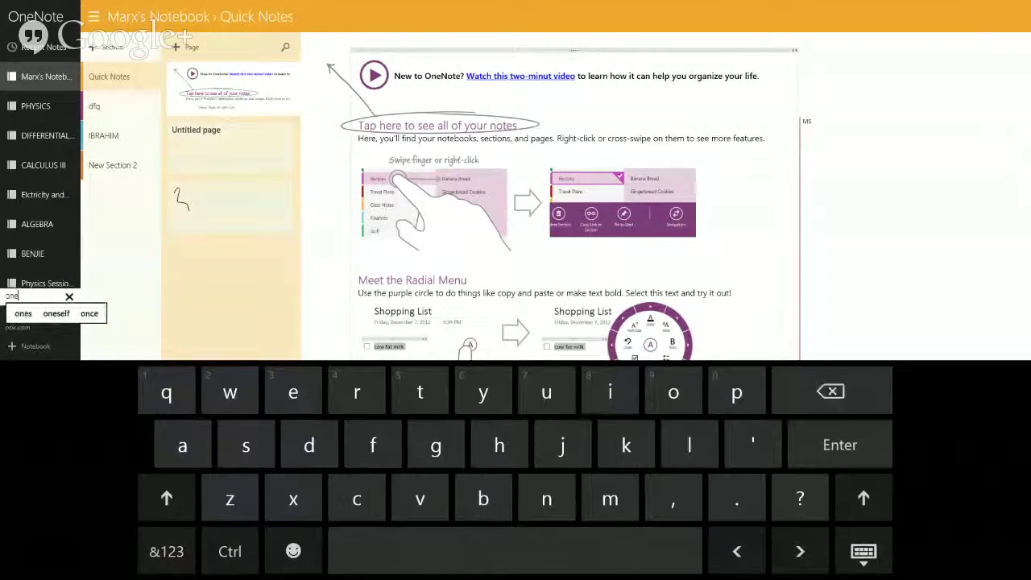
type("note")
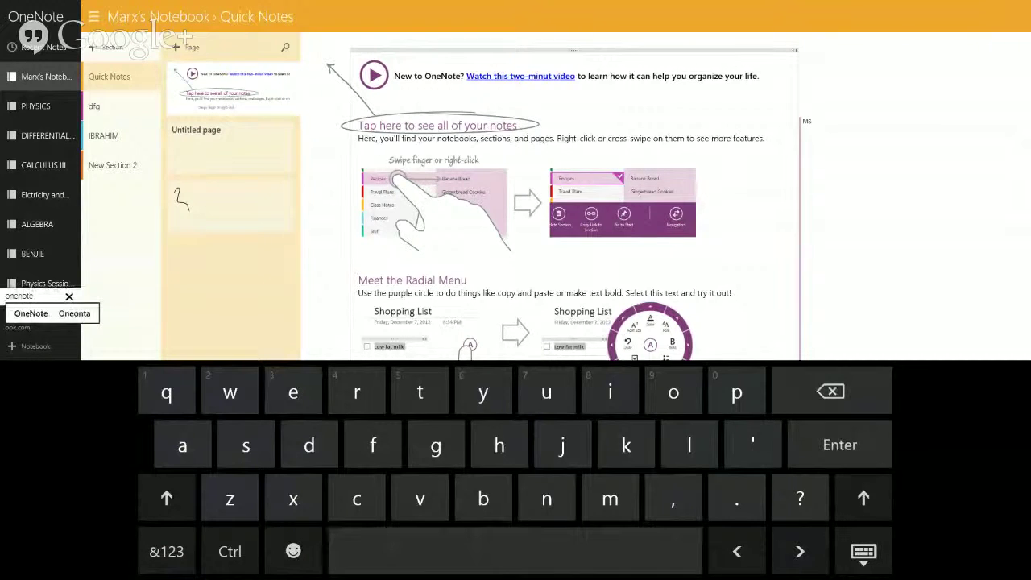
type(" demo")
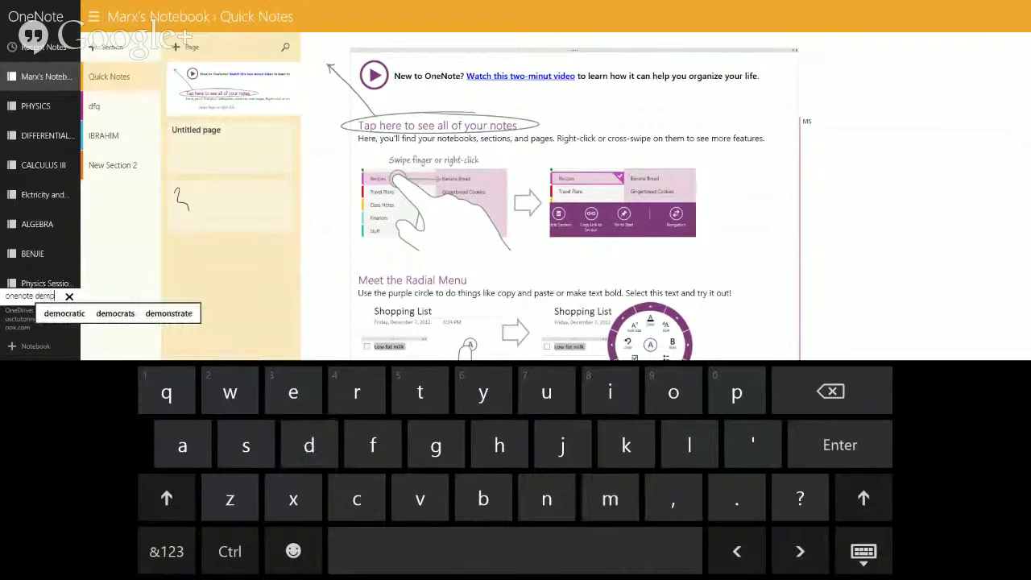
key("Return")
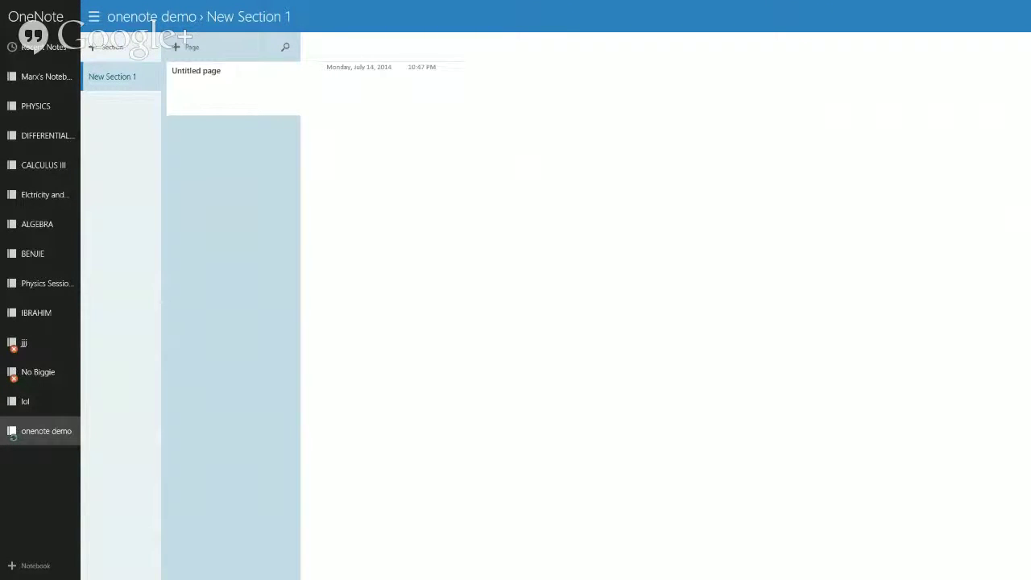
Step: Rename the new notebook's only section as "chapter 1"
right_click(120, 77)
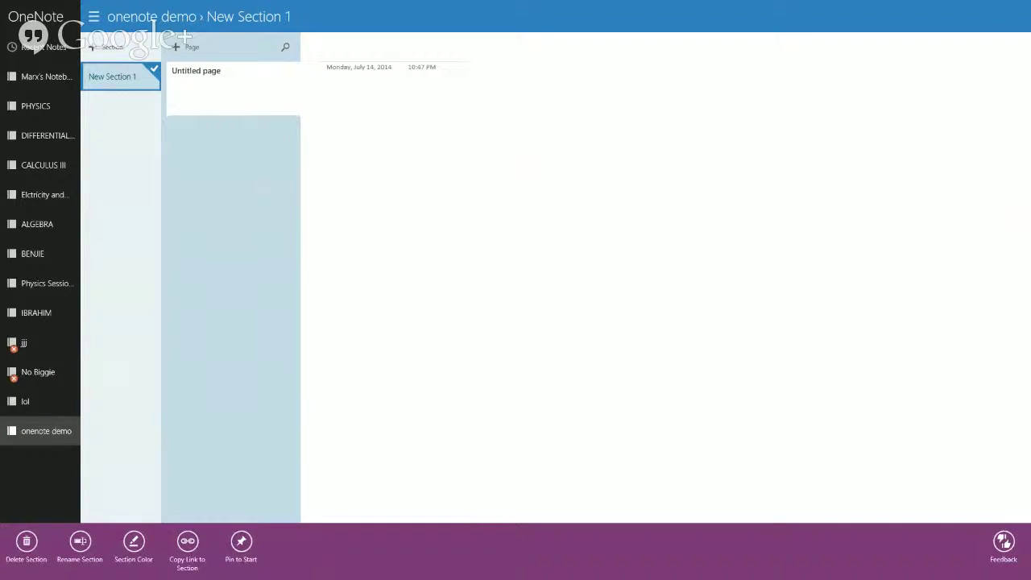
left_click(80, 541)
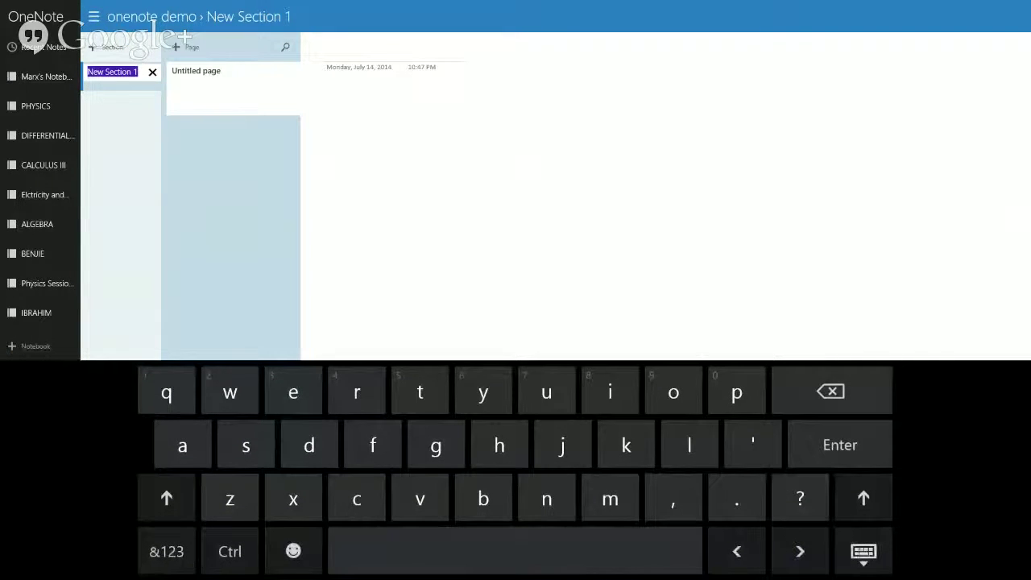
type("chapter")
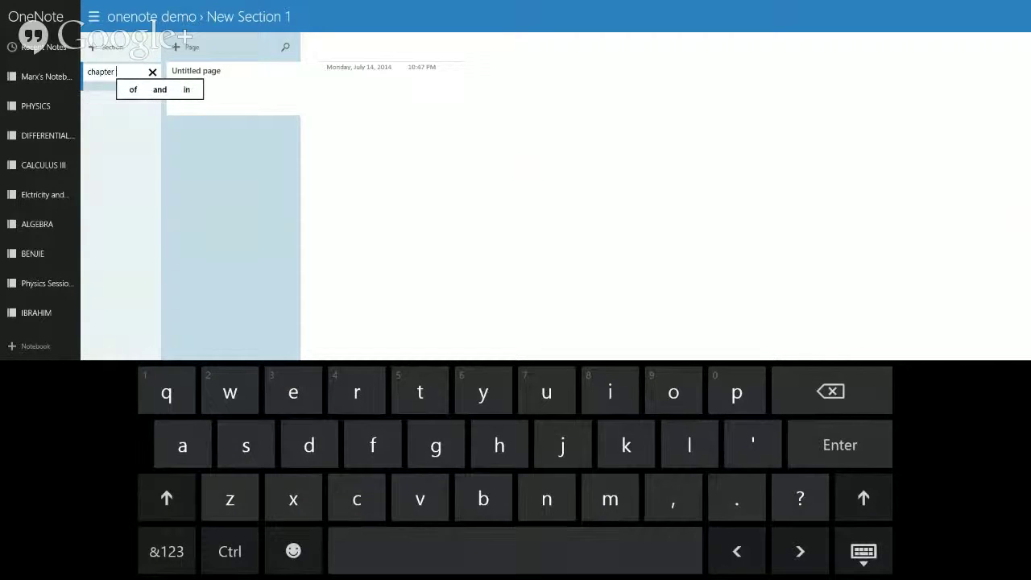
left_click(166, 551)
type("1")
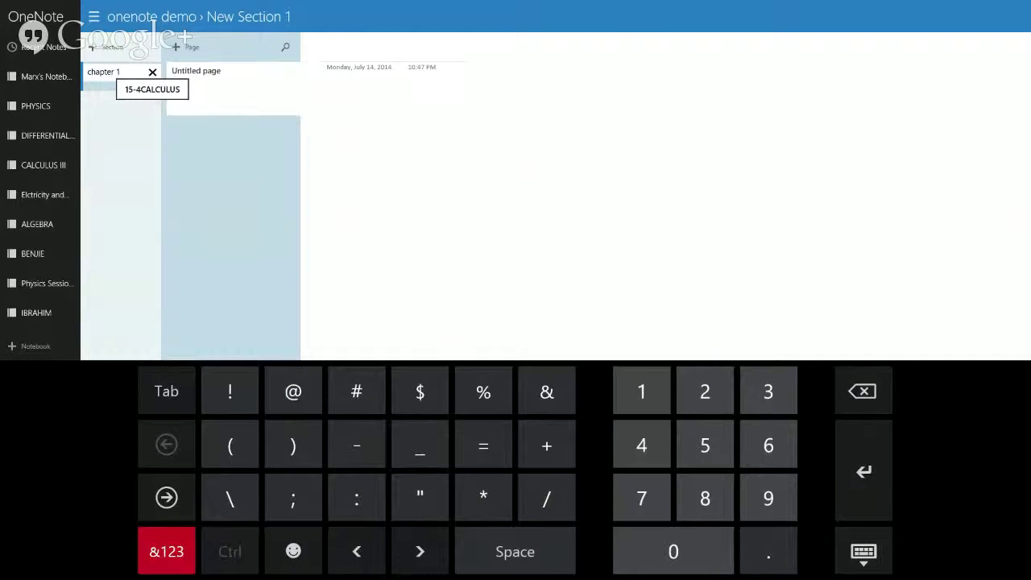
key("Return")
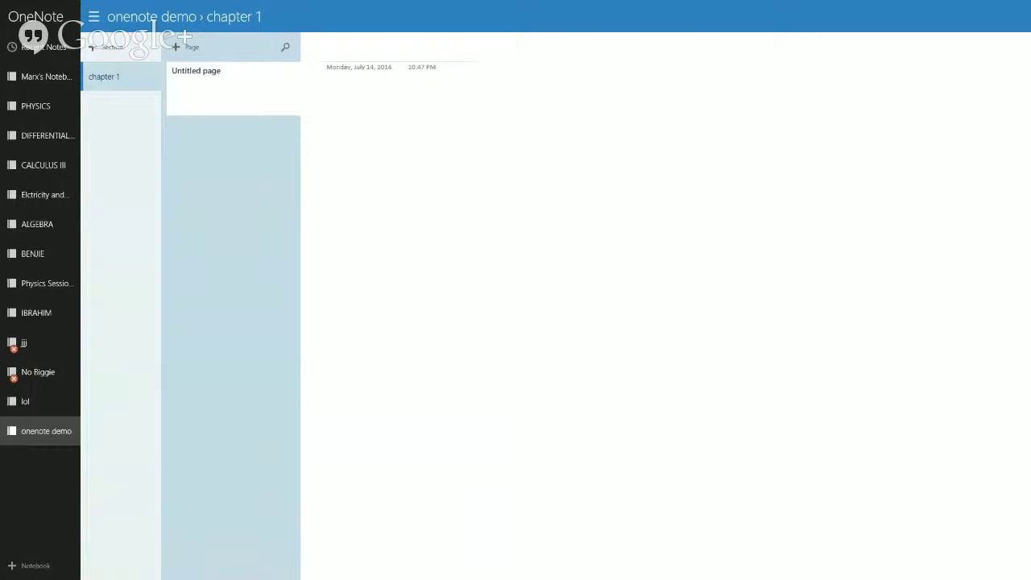
Step: Rename the untitled page in the chapter 1 section as "Example 1"
right_click(233, 88)
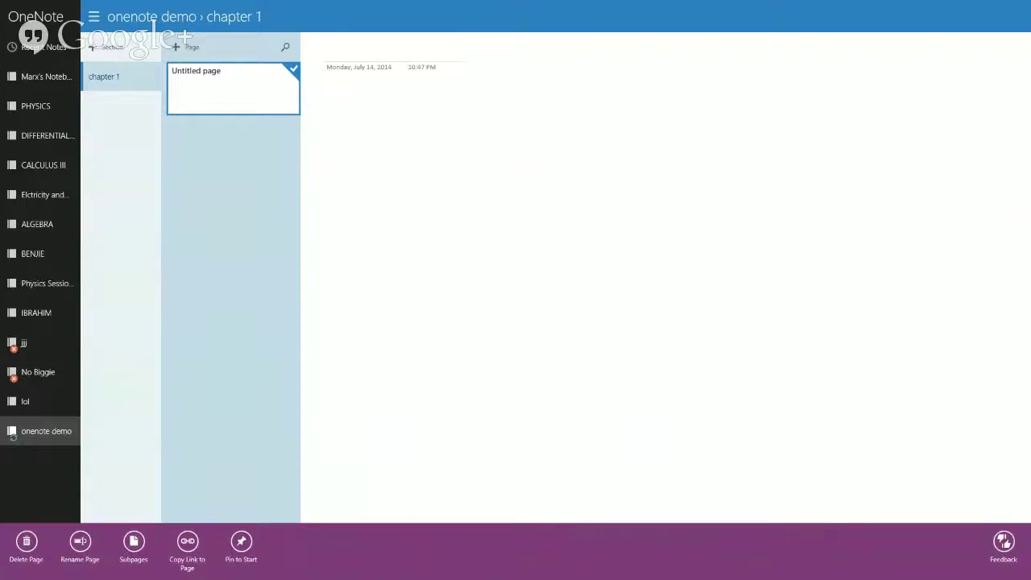
key("Escape")
right_click(233, 88)
left_click(79, 542)
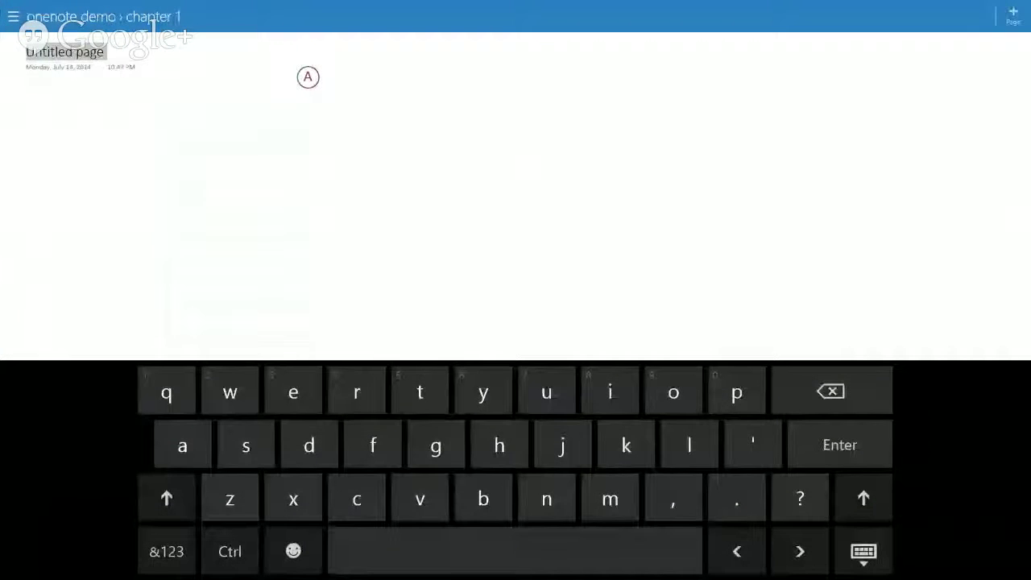
type("examples")
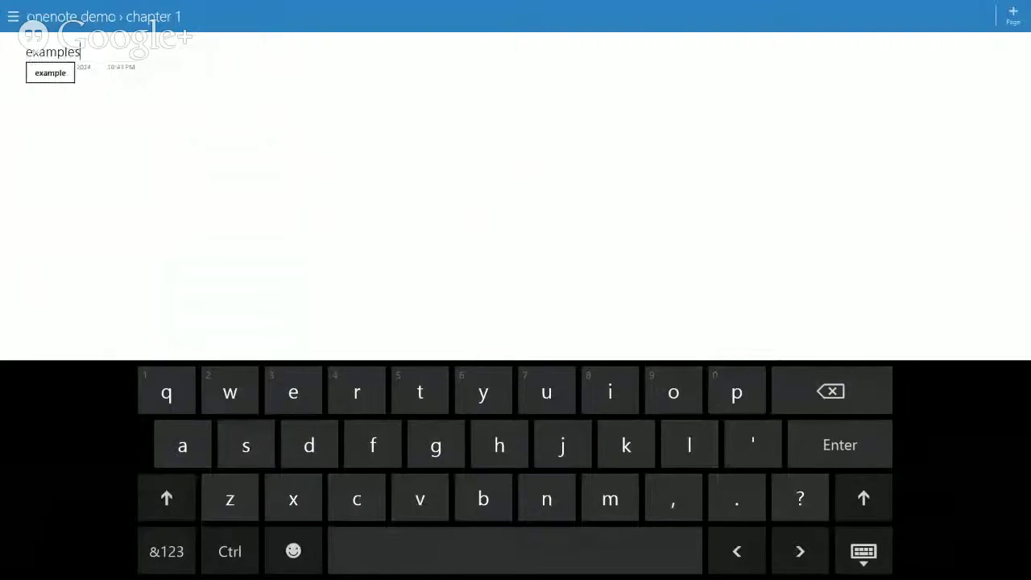
key("BackSpace")
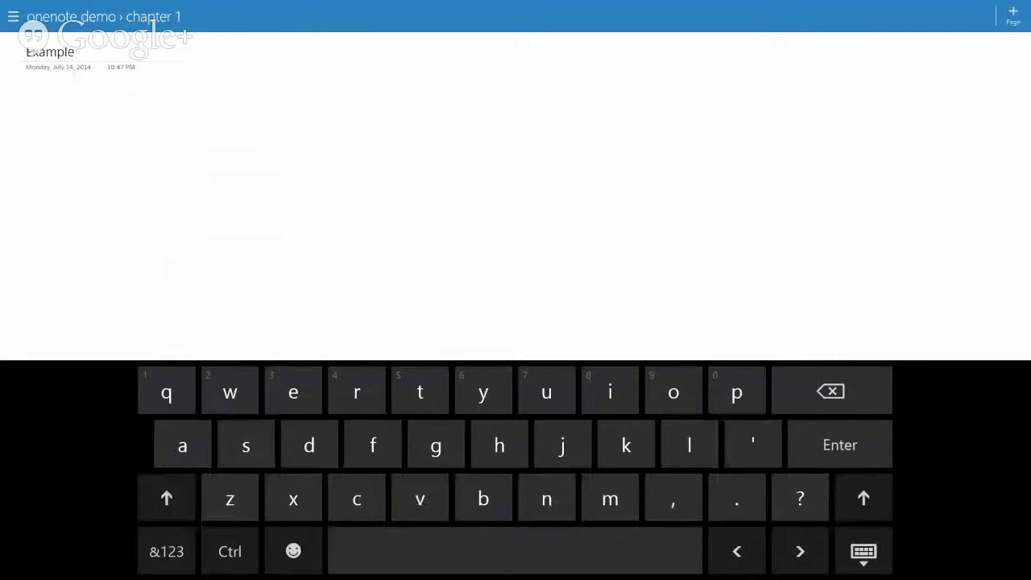
left_click(166, 551)
type("1")
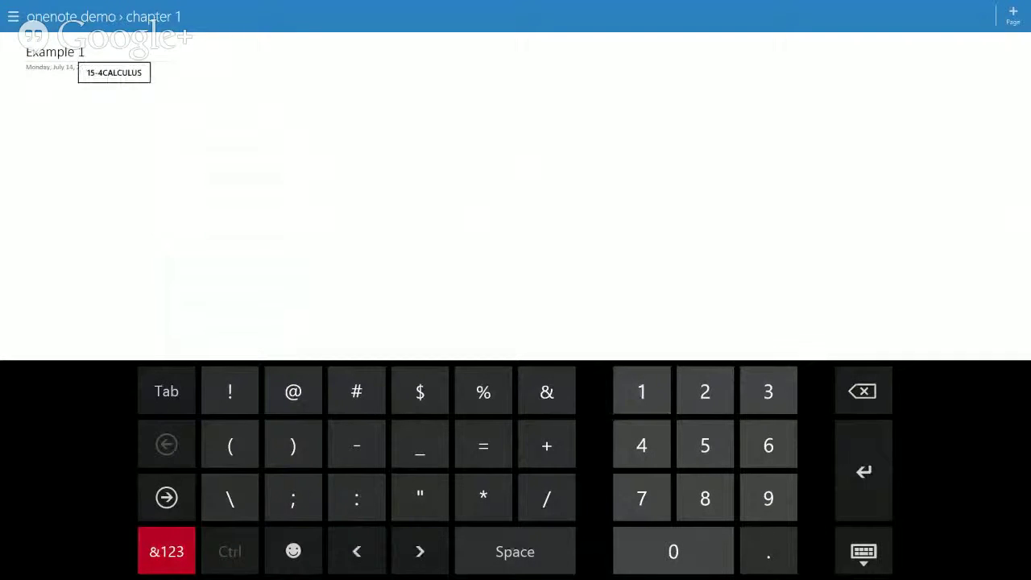
Step: Start a text note below the page title and add two blank lines to it
left_click(26, 99)
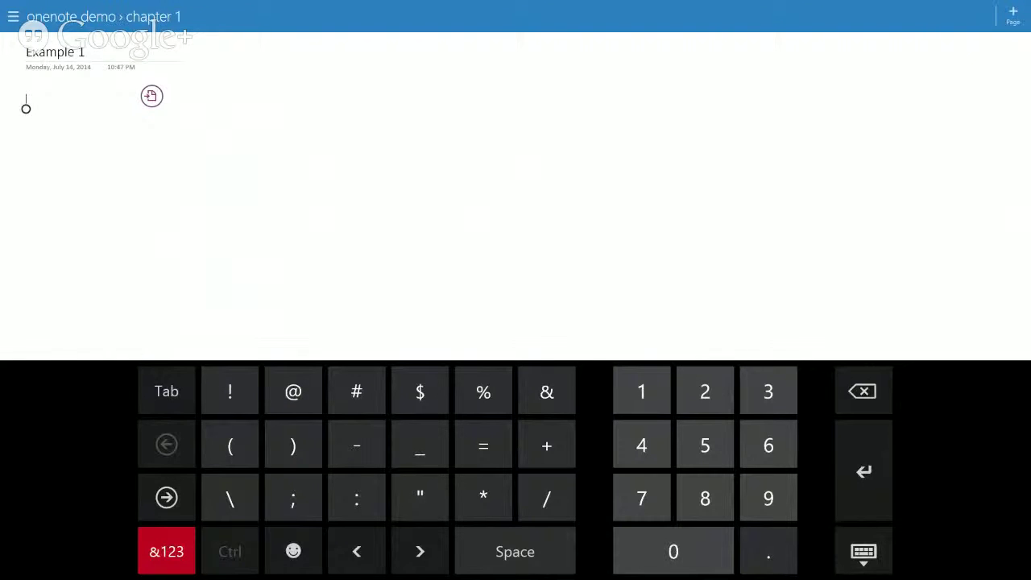
left_click(864, 471)
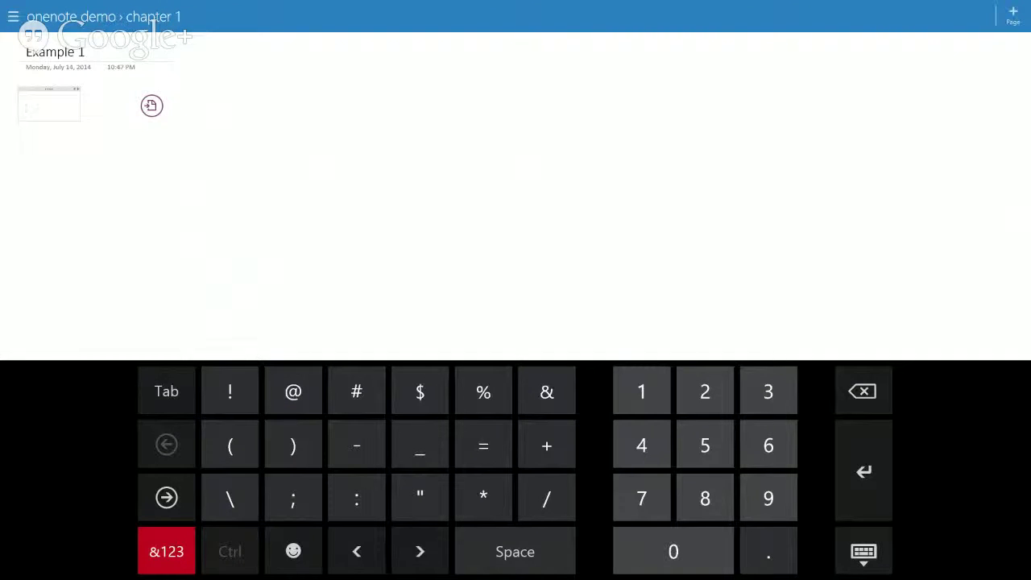
left_click(864, 471)
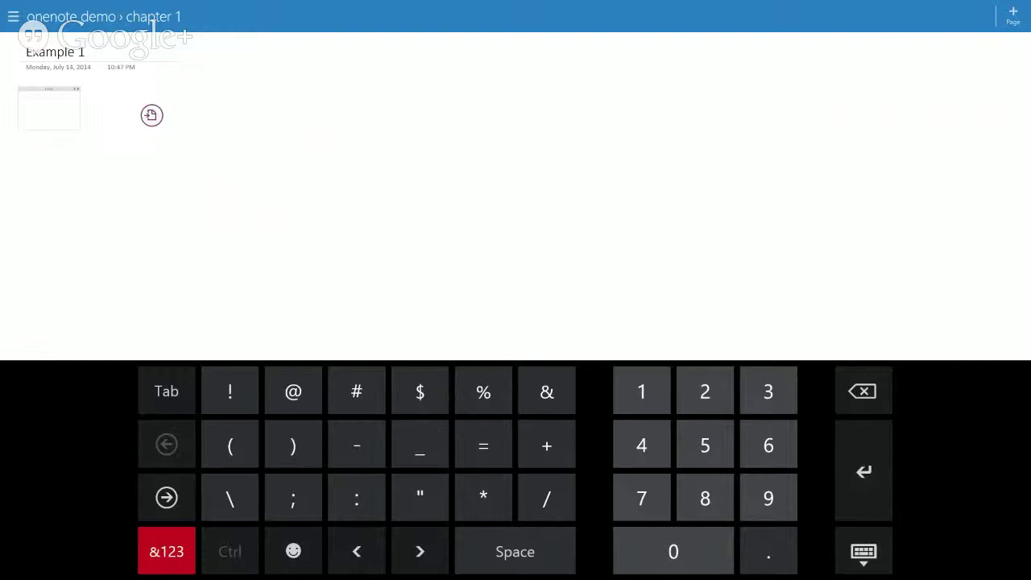
Step: Examine the list styles and the tag types that can be applied to the note
left_click(151, 115)
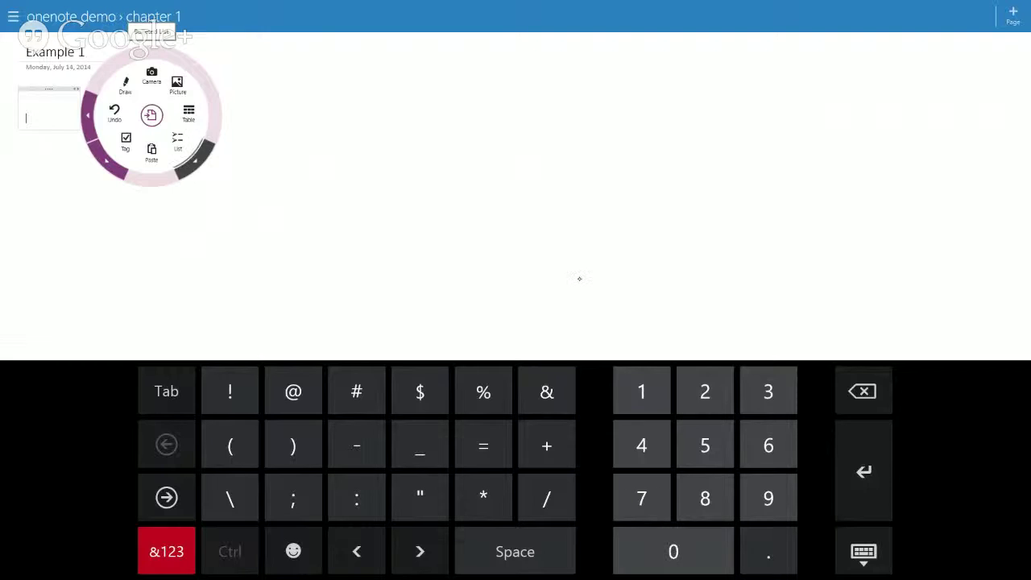
left_click(195, 160)
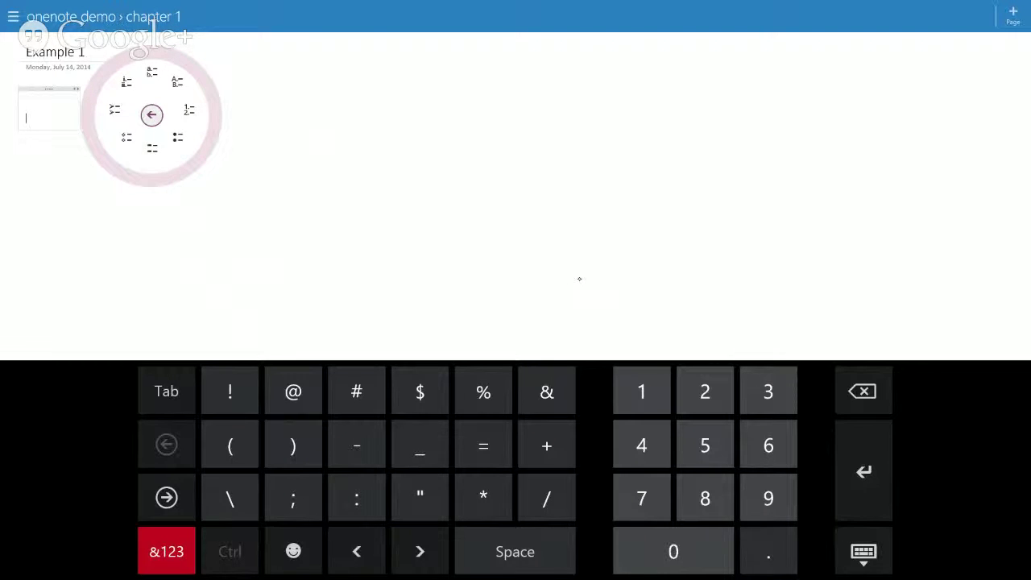
left_click(152, 115)
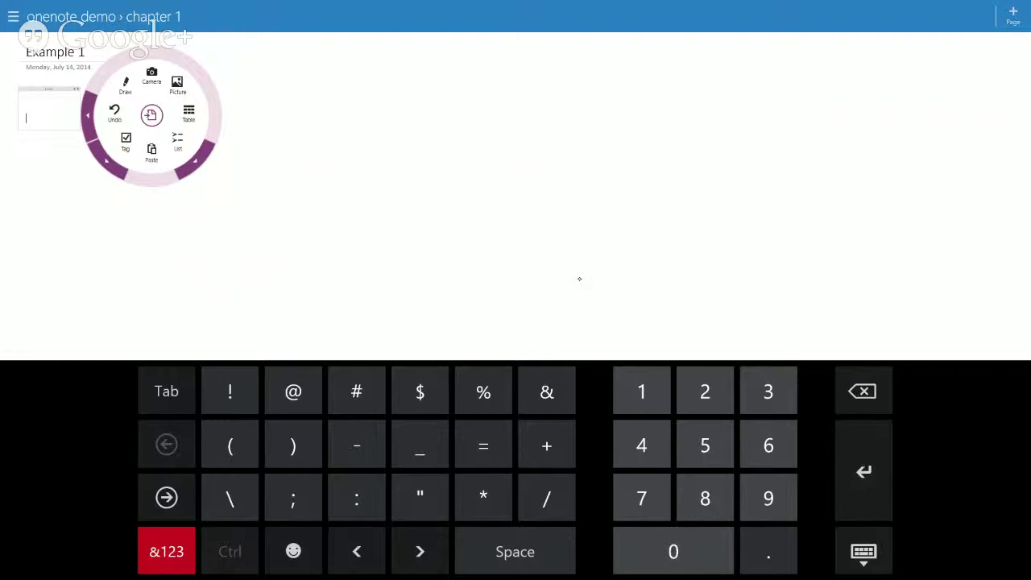
left_click(125, 143)
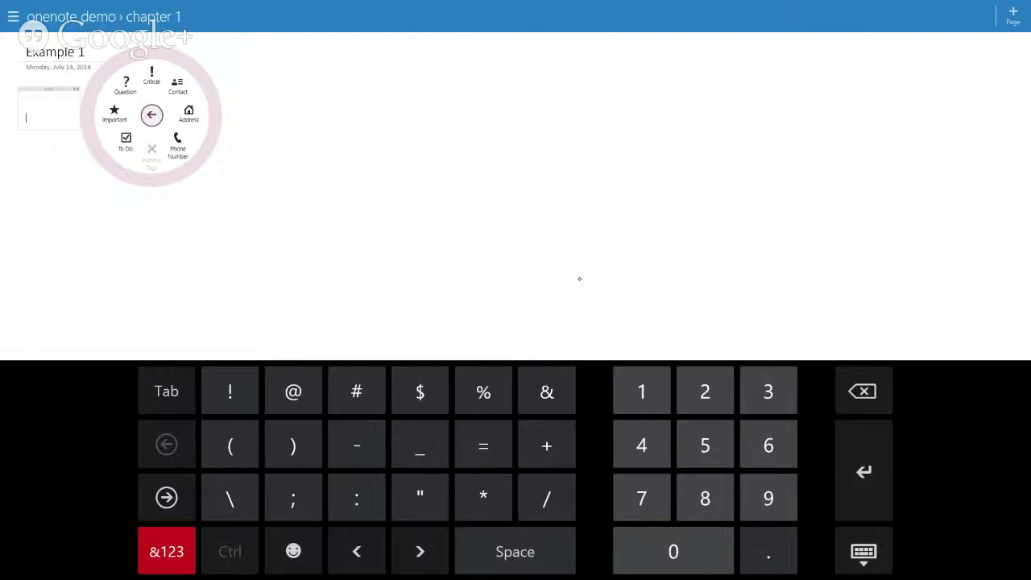
left_click(152, 115)
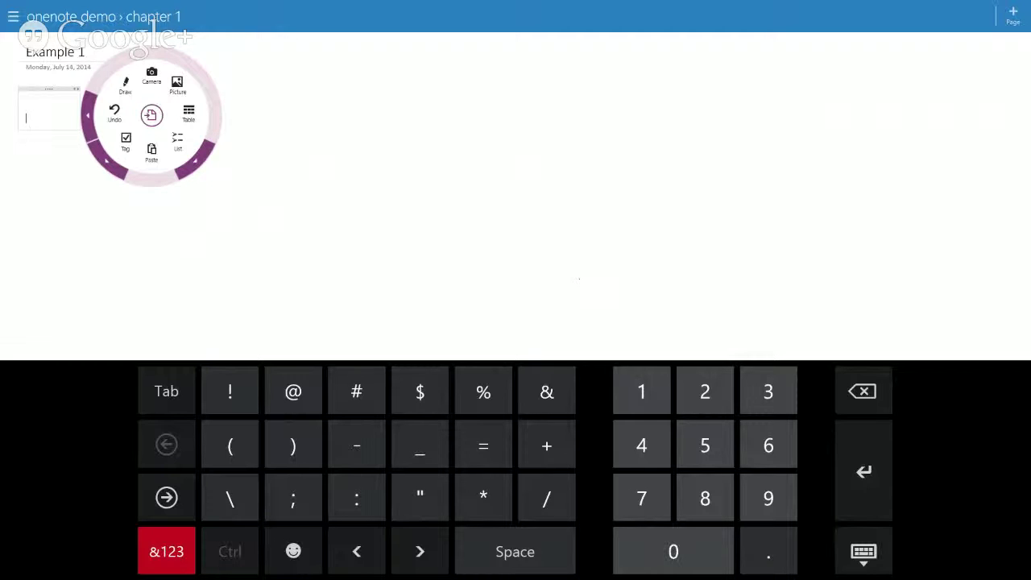
Step: Switch to drawing and set up the first pen with orange ink and medium thickness
left_click(125, 86)
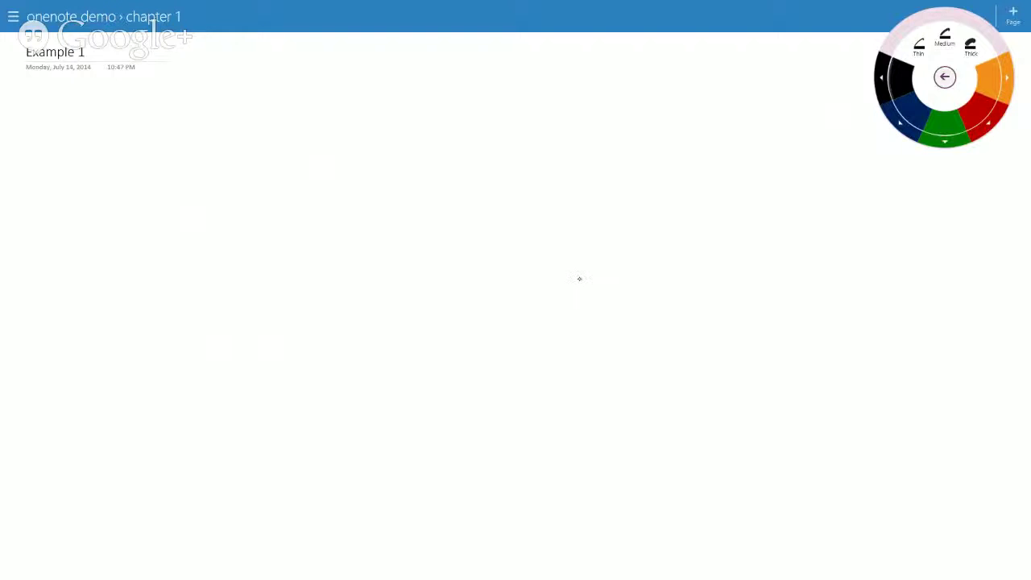
left_click(991, 78)
left_click(1004, 77)
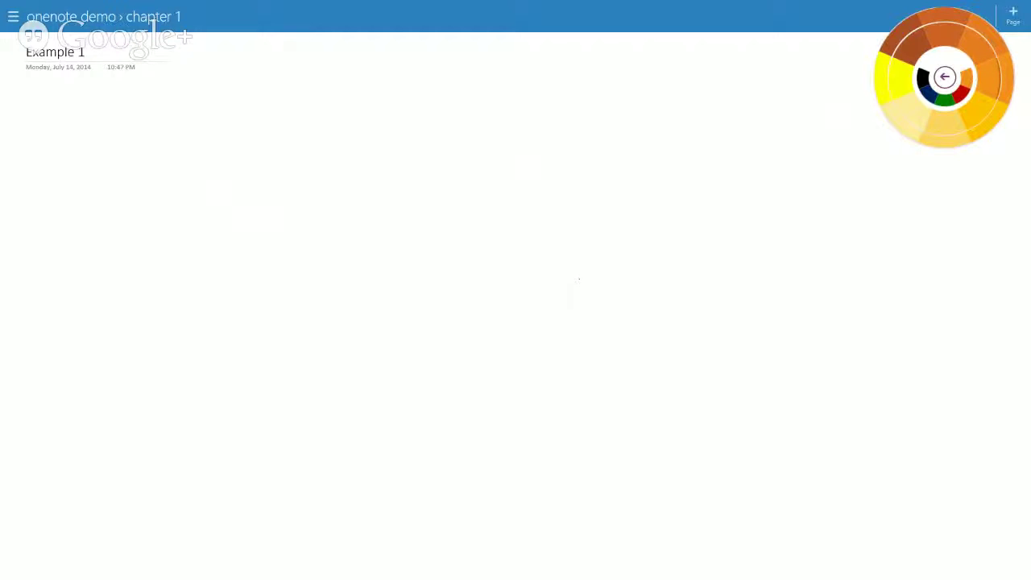
left_click(945, 77)
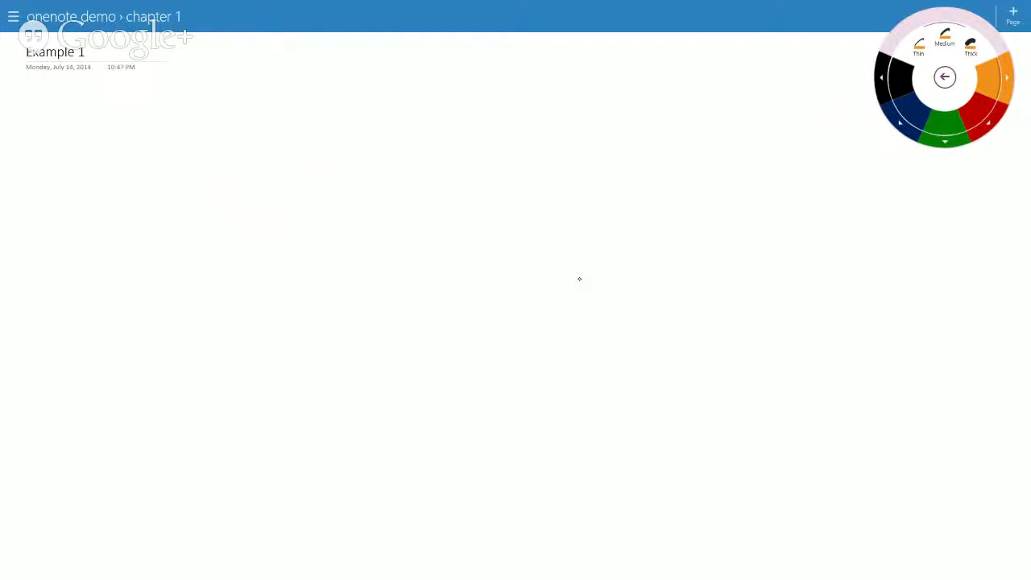
left_click(970, 46)
left_click(945, 36)
Step: Handwrite the word "Example" in orange ink below the page title
mouse_move(137, 102)
left_mouse_down()
mouse_move(138, 136)
mouse_move(153, 139)
left_mouse_up()
mouse_move(138, 129)
left_mouse_down()
mouse_move(151, 122)
mouse_move(151, 99)
mouse_move(178, 130)
mouse_move(166, 137)
mouse_move(228, 134)
mouse_move(231, 160)
left_mouse_up()
left_click_drag(231, 126, 284, 137)
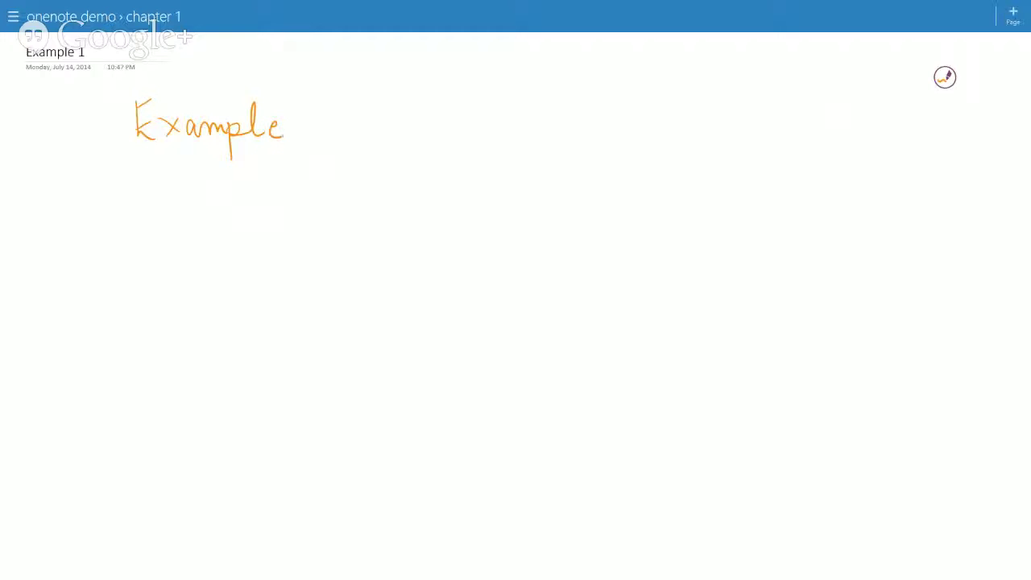
Step: Handwrite "Thick Pen" to the right of "Example" using the second pen set to thick blue ink
left_click(945, 77)
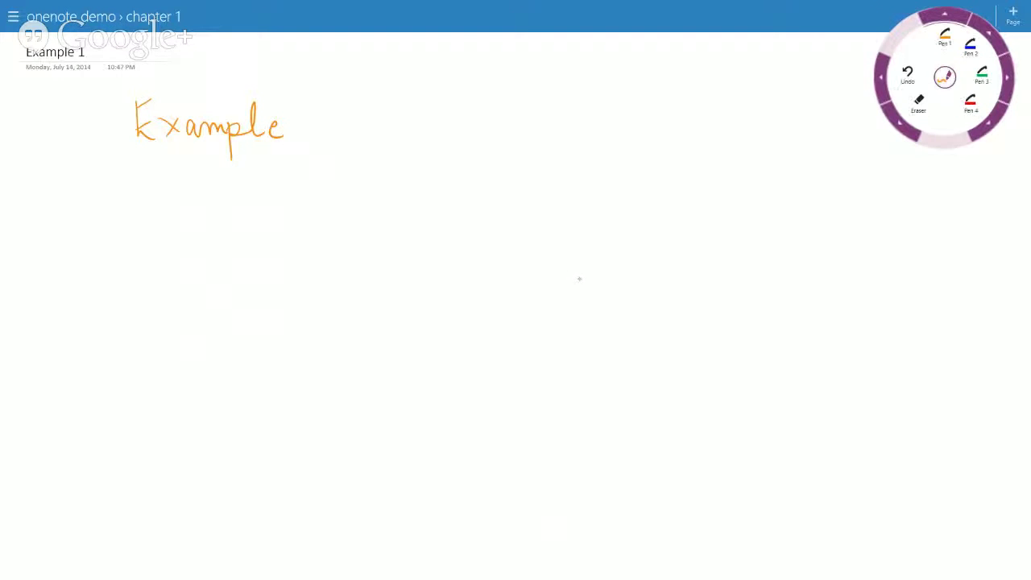
left_click(989, 34)
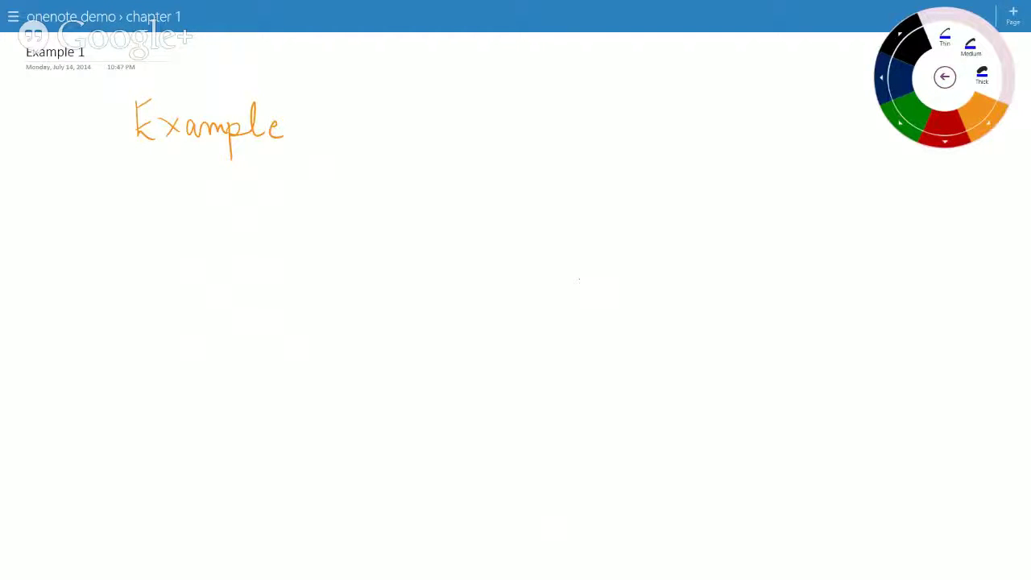
left_click(945, 76)
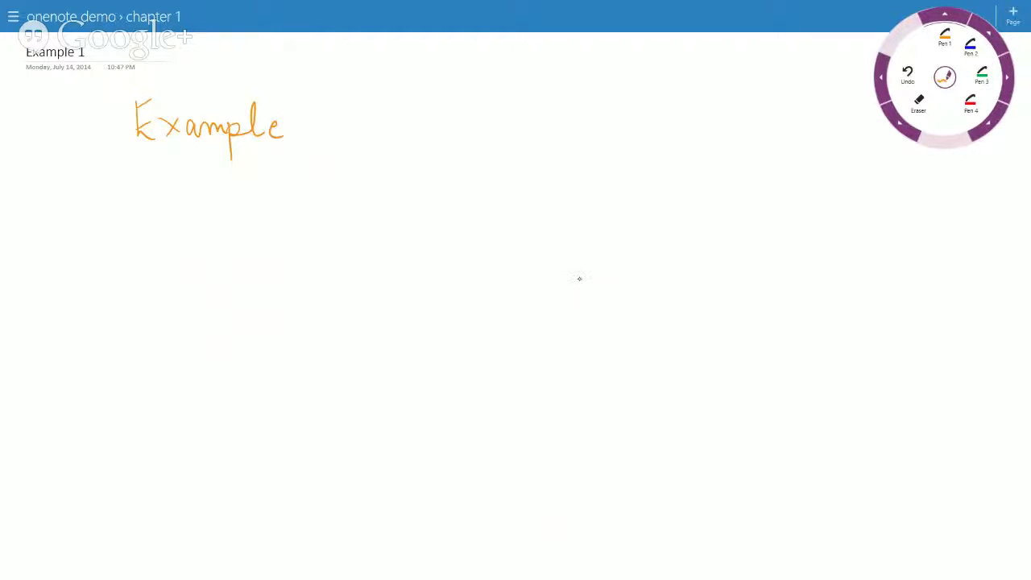
left_click(971, 47)
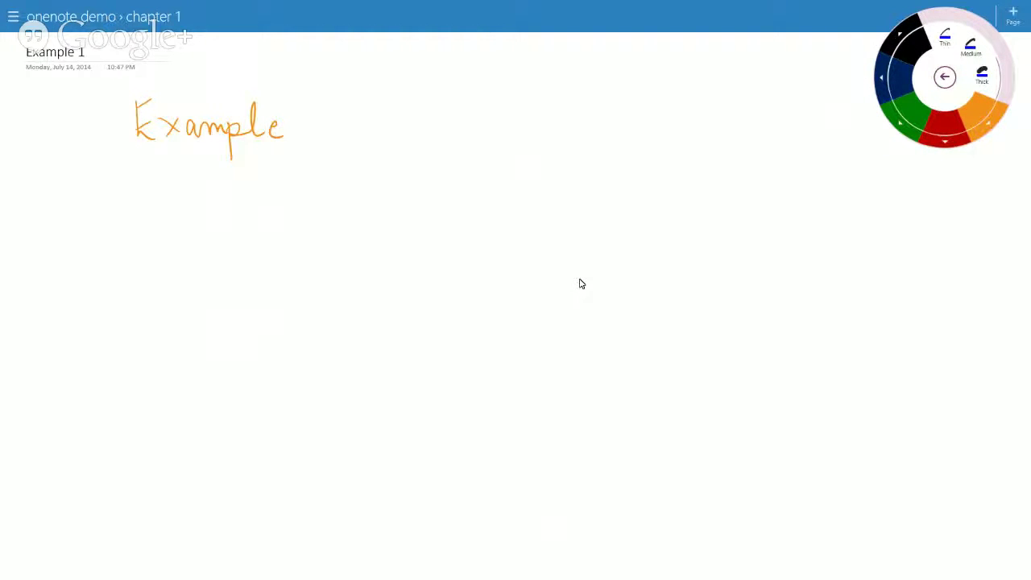
mouse_move(342, 98)
left_mouse_down()
mouse_move(338, 129)
mouse_move(367, 85)
left_mouse_up()
mouse_move(363, 87)
left_mouse_down()
mouse_move(359, 112)
mouse_move(429, 127)
left_mouse_up()
left_click_drag(442, 98, 434, 130)
left_click_drag(448, 111, 457, 128)
left_click_drag(478, 97, 469, 131)
left_click_drag(467, 90, 507, 128)
left_click_drag(515, 116, 538, 131)
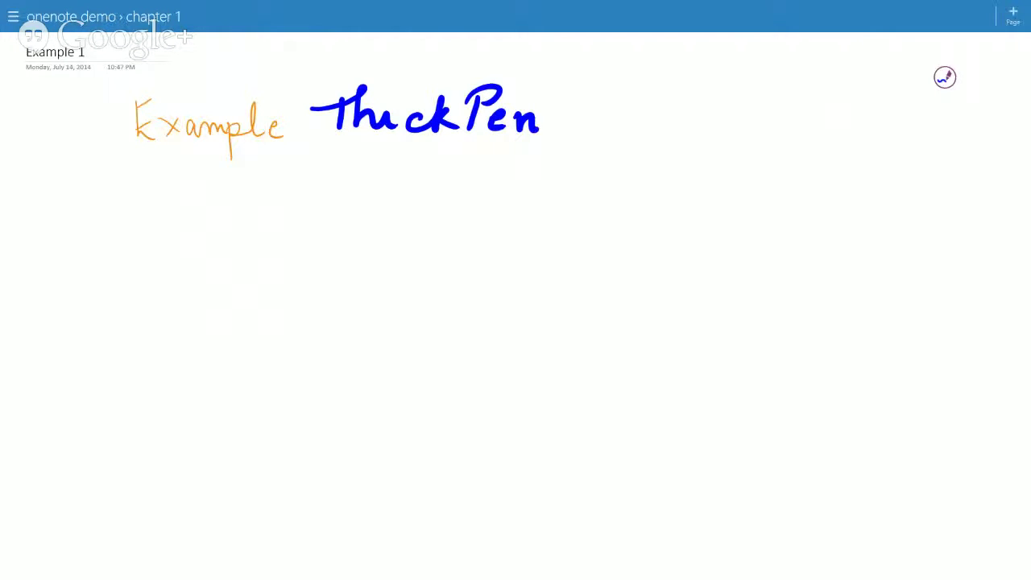
Step: Handwrite "Thin pen" below the blue words using the third pen set to thin green ink
left_click(945, 77)
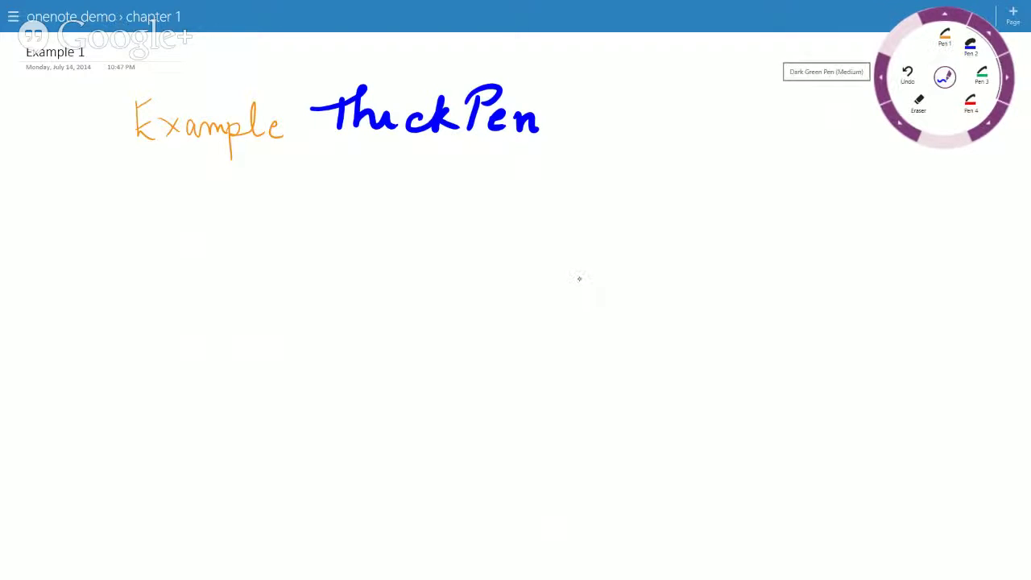
left_click(1007, 77)
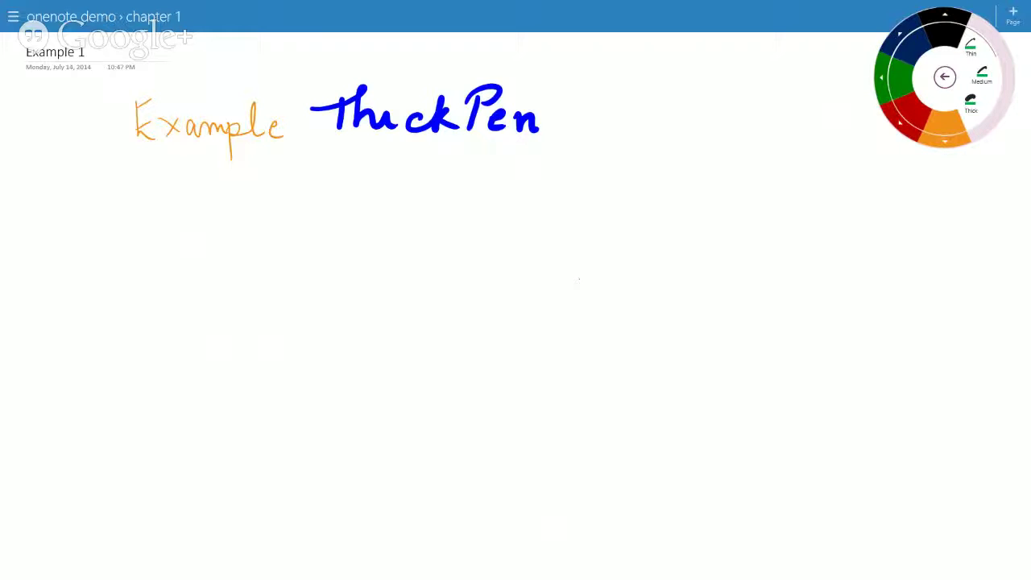
mouse_move(309, 169)
left_mouse_down()
mouse_move(305, 215)
mouse_move(326, 159)
mouse_move(349, 200)
mouse_move(385, 212)
left_mouse_up()
mouse_move(403, 193)
left_mouse_down()
mouse_move(406, 263)
mouse_move(404, 213)
mouse_move(457, 212)
left_mouse_up()
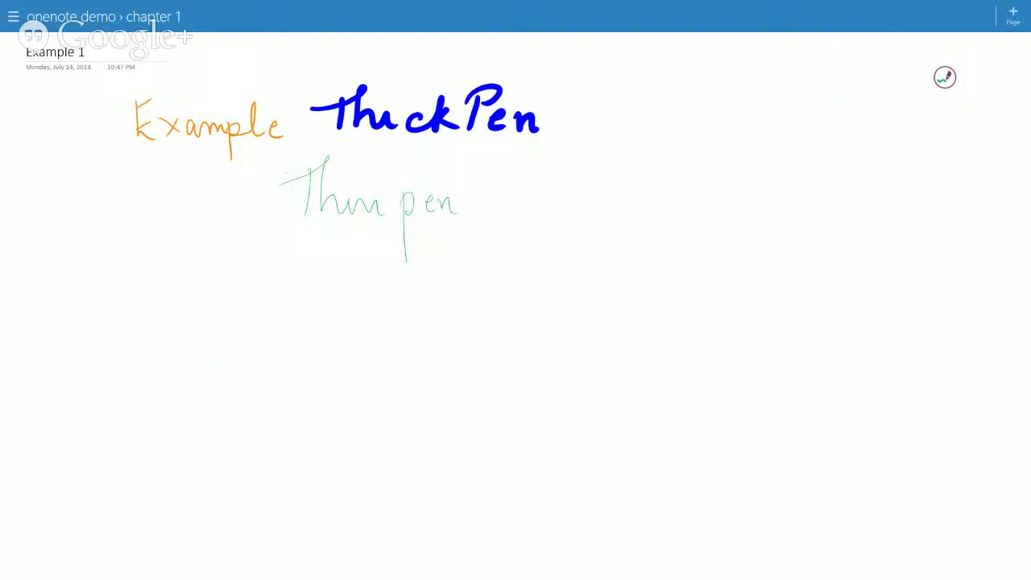
Step: Remove the letters "ckPen" from the blue handwriting with the Stroke Eraser
left_click(944, 77)
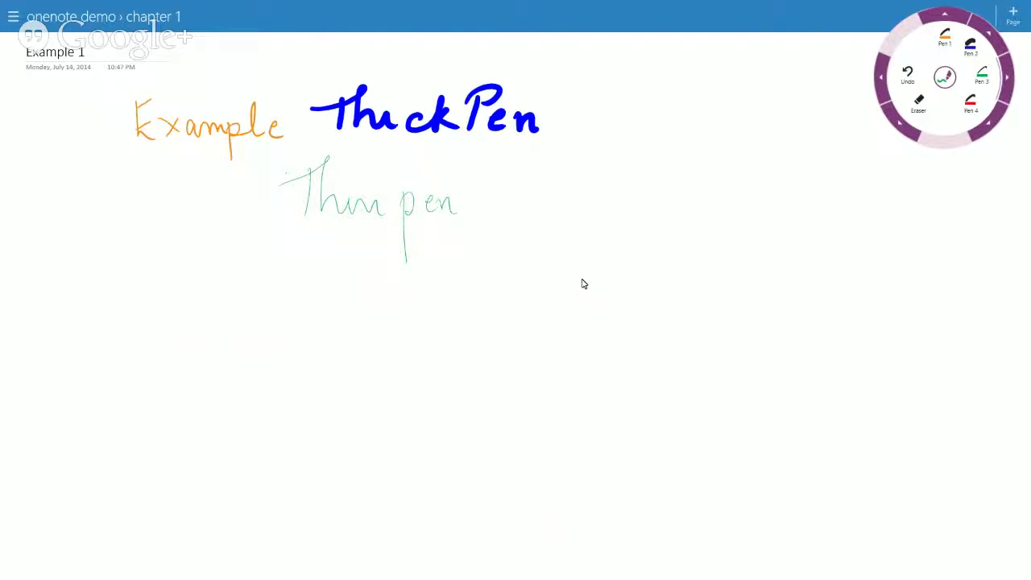
left_click(899, 123)
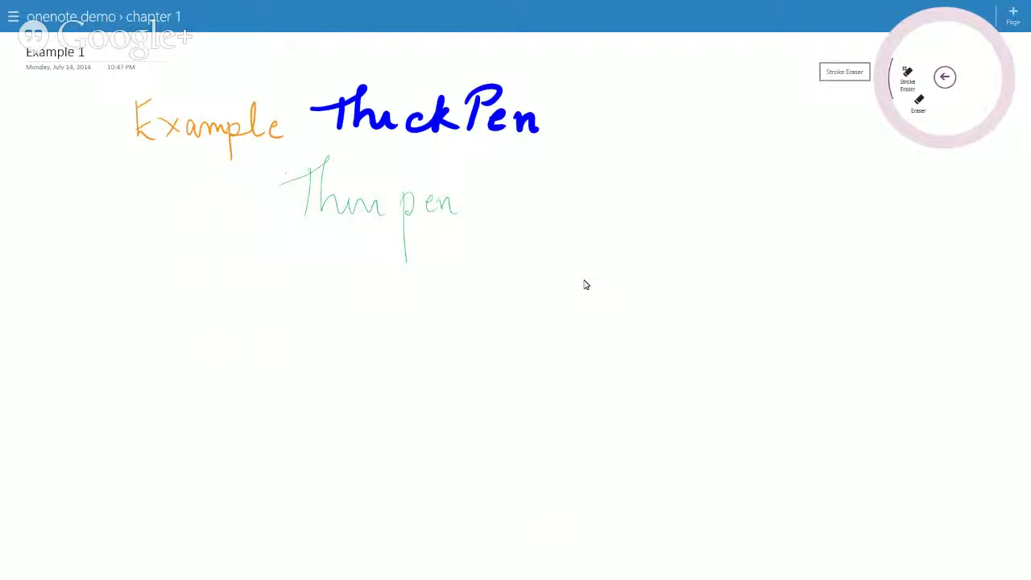
left_click(907, 79)
left_click(525, 123)
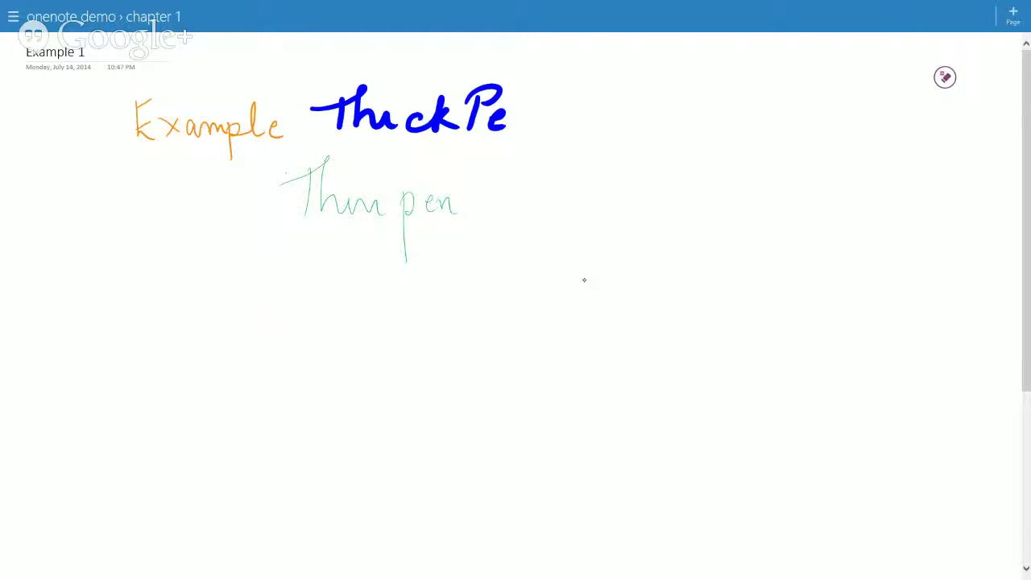
left_click(482, 106)
left_click(497, 121)
left_click_drag(448, 118, 414, 121)
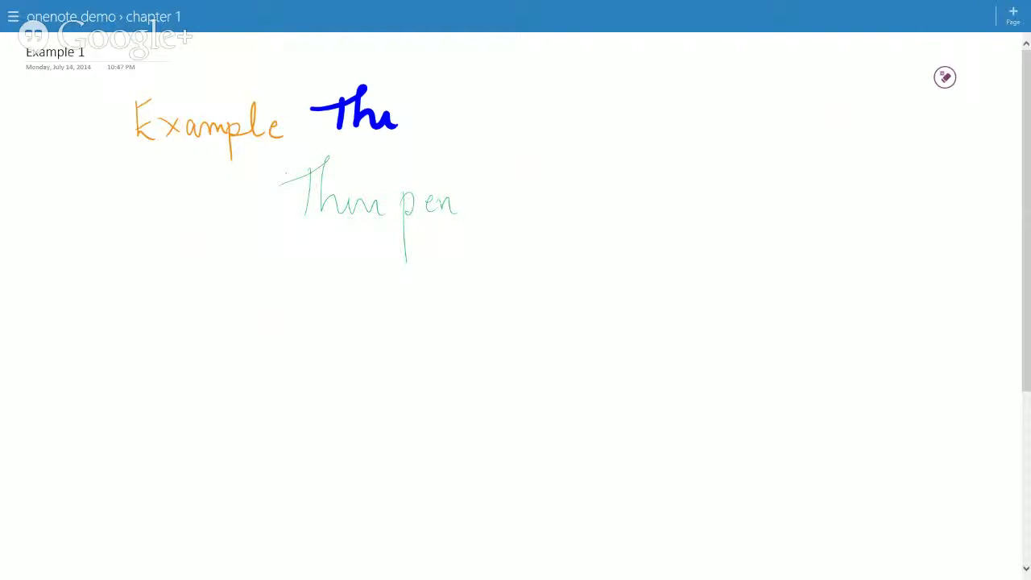
left_click(587, 285)
Step: Rub out "en" and a small piece of the "p" stem in the green handwriting with the regular Eraser
left_click(944, 77)
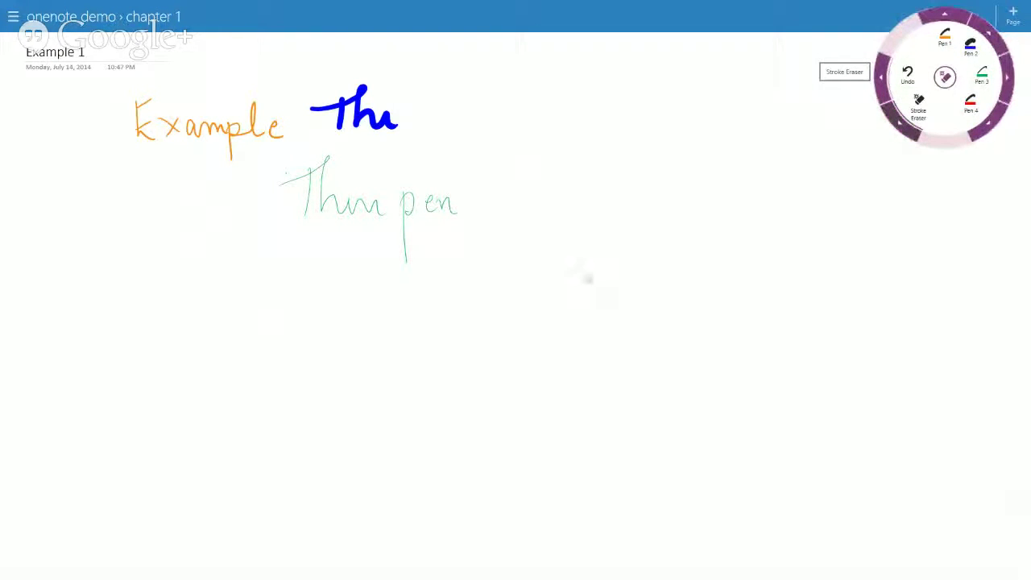
left_click(900, 122)
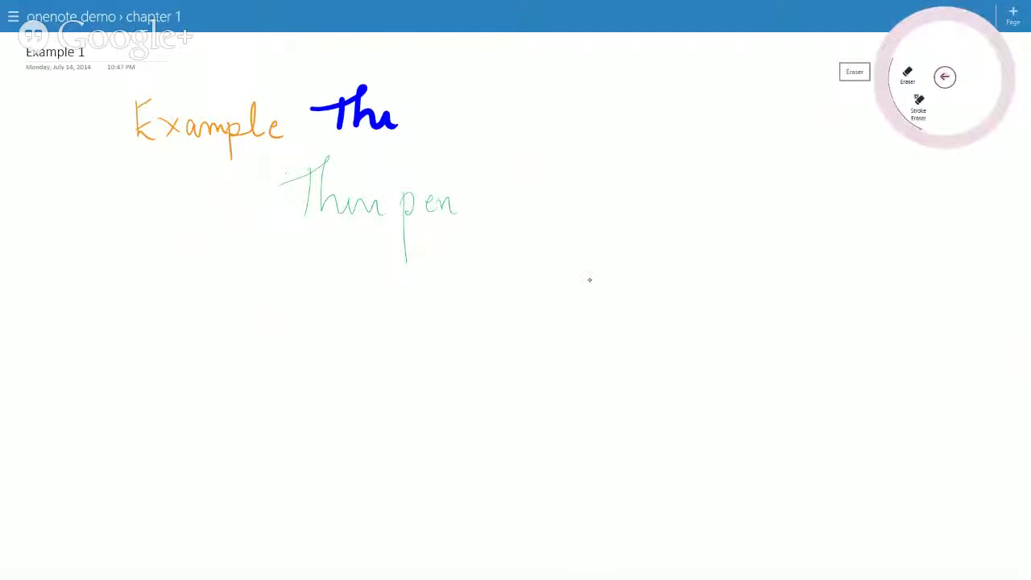
left_click(590, 281)
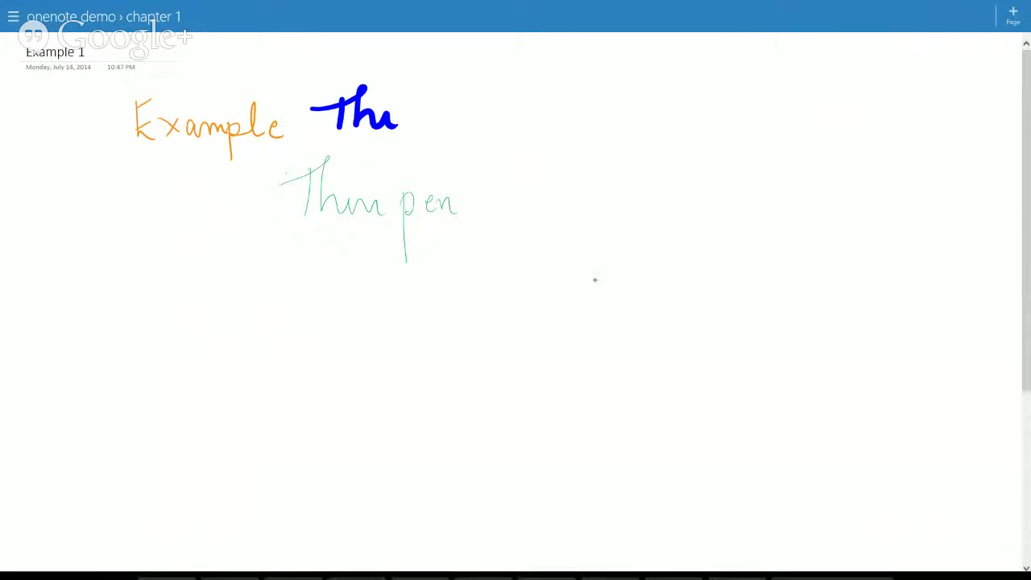
left_click_drag(456, 205, 435, 203)
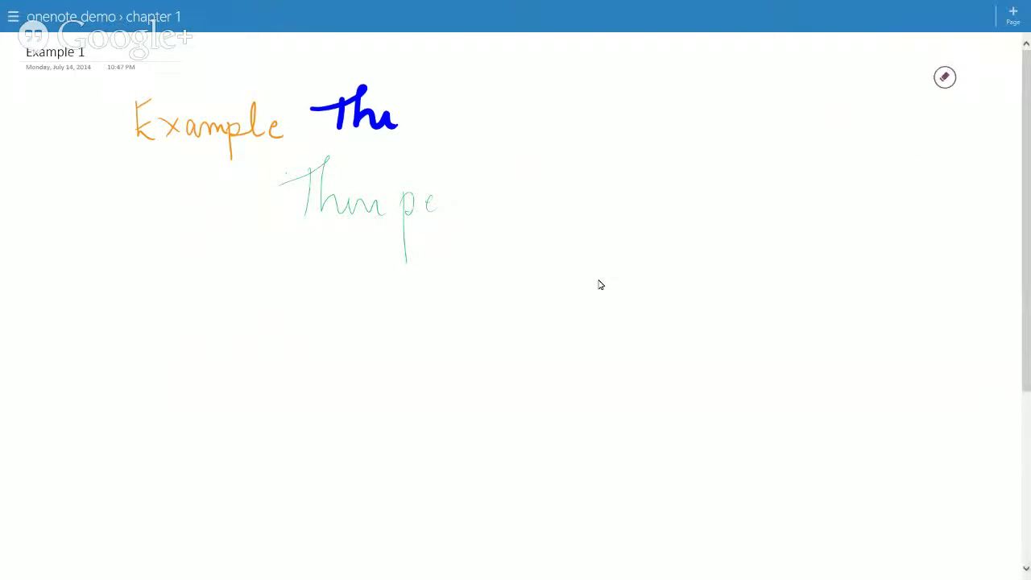
key("ctrl+z")
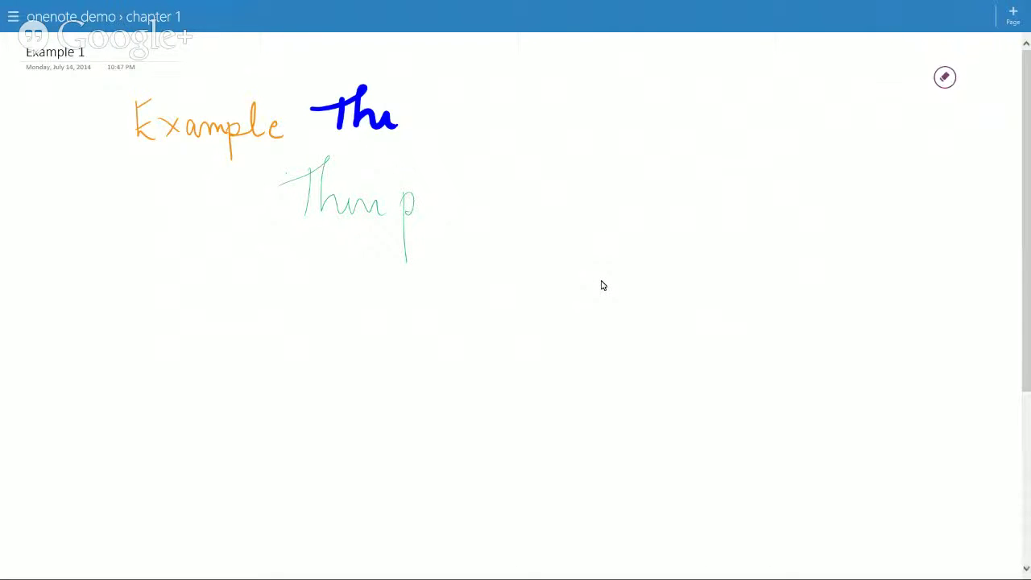
key("ctrl+z")
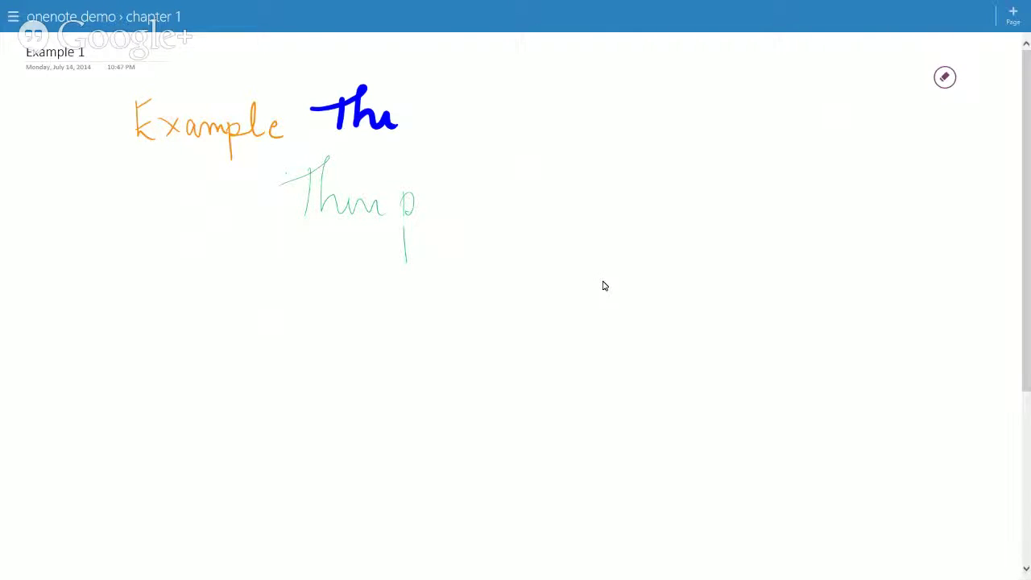
left_click(400, 228)
left_click(603, 281)
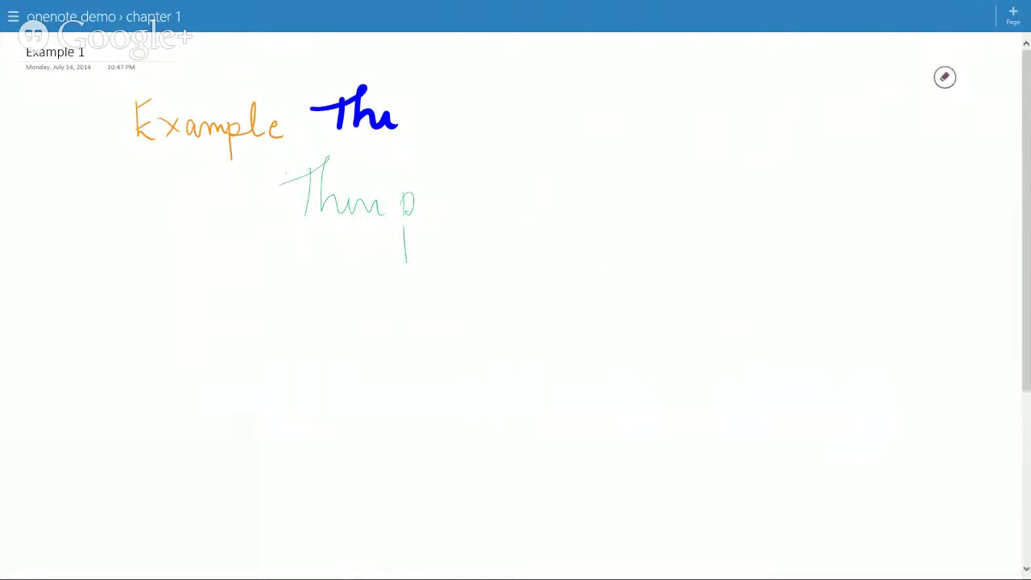
Step: Start a picture insertion in the blank area right of the handwriting and choose the image in the Screenshots folder
left_click(945, 77)
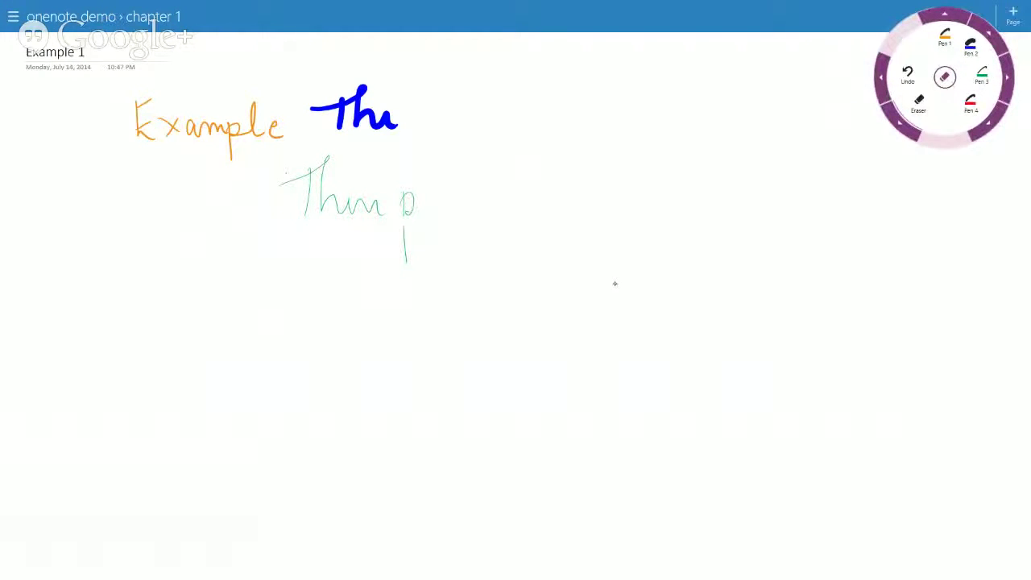
left_click(615, 283)
left_click(618, 289)
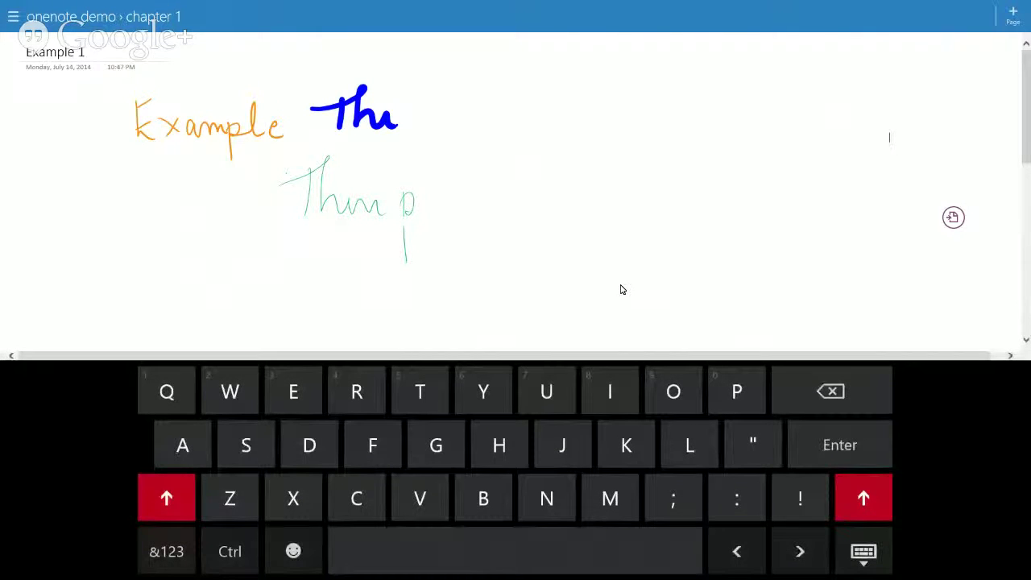
left_click(953, 217)
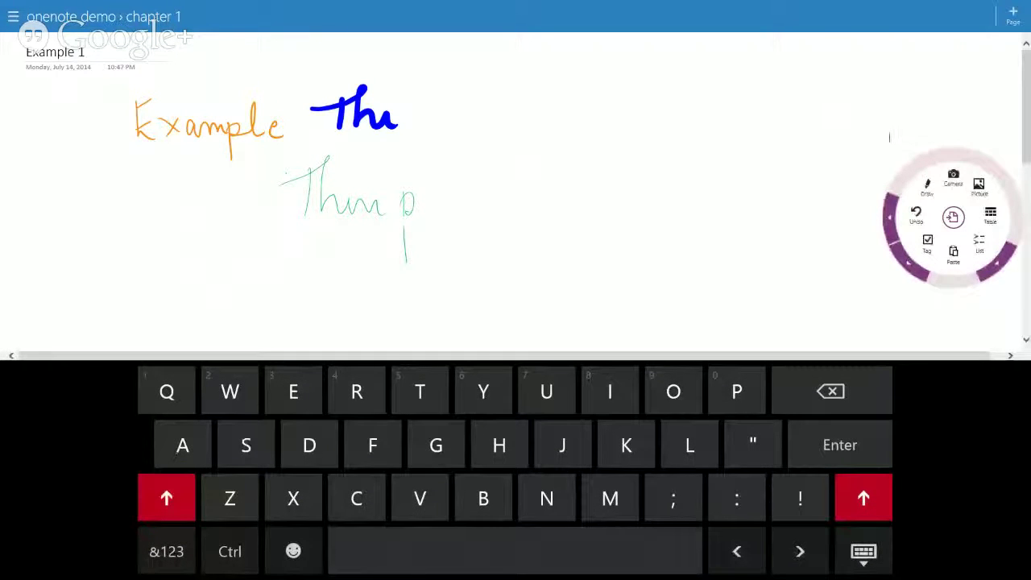
left_click(626, 285)
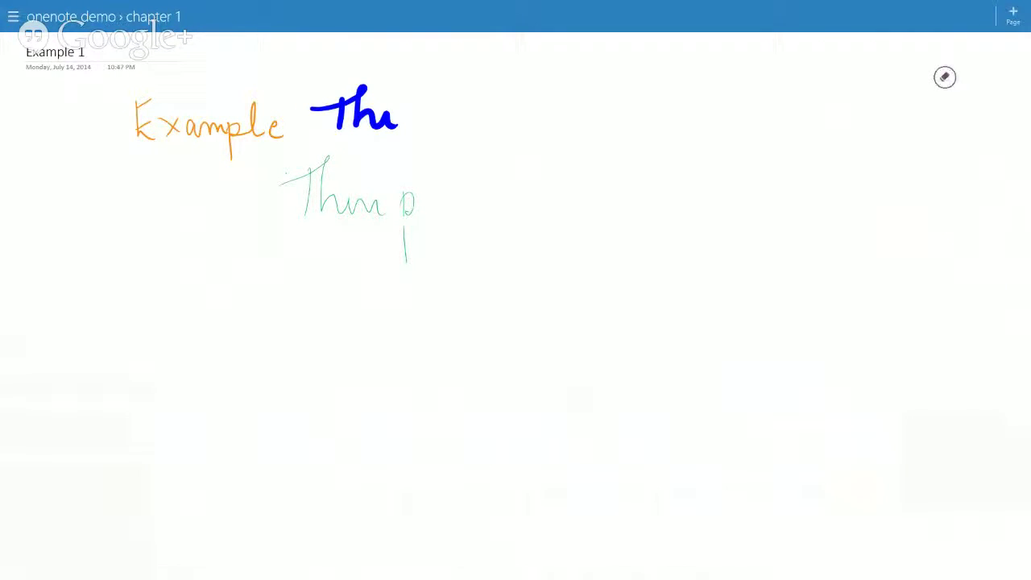
left_click(952, 217)
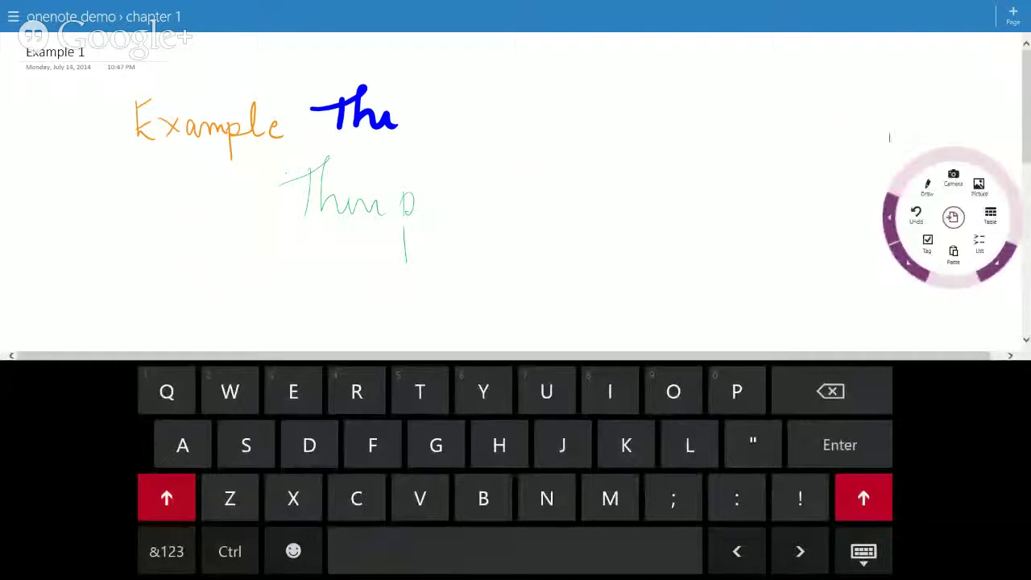
left_click(978, 185)
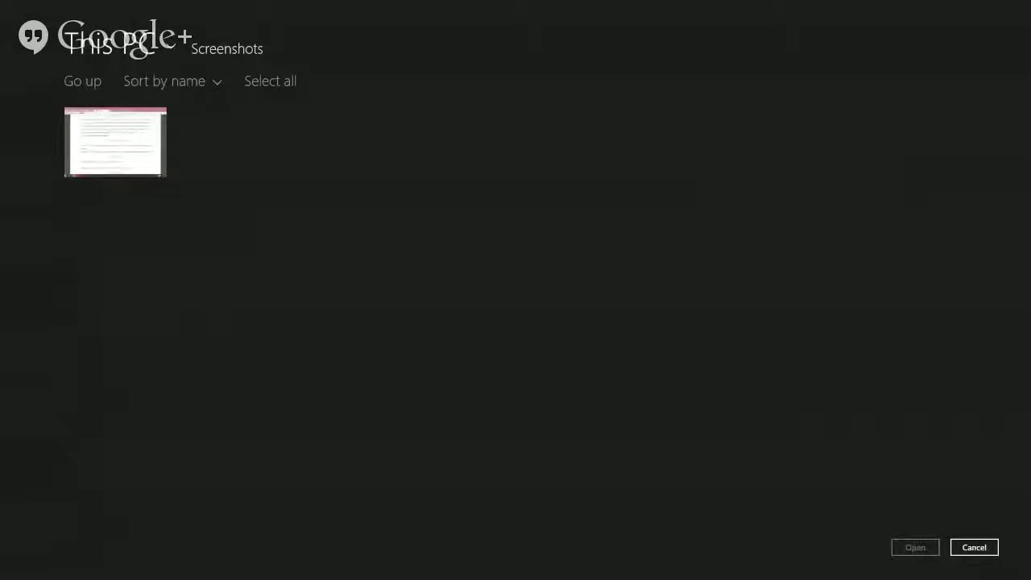
left_click(115, 142)
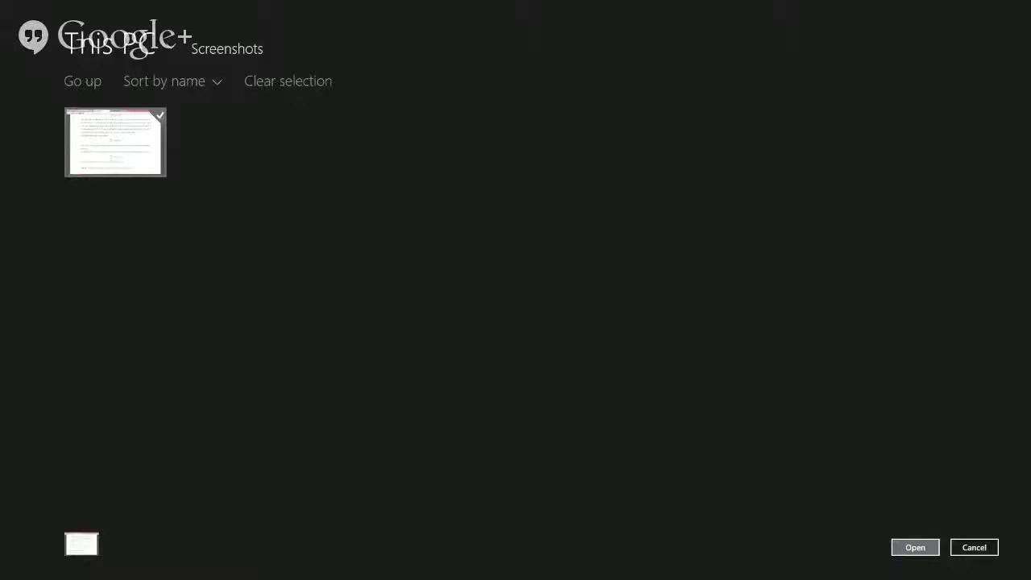
left_click(913, 549)
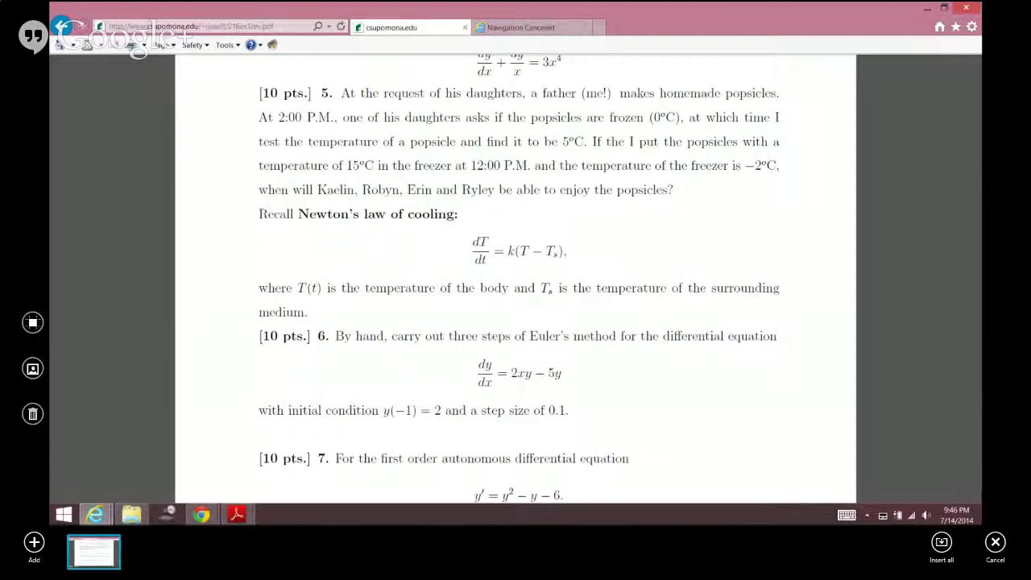
Step: Crop the screenshot to the white document area starting at problem 5, and insert it into the page
left_click(32, 322)
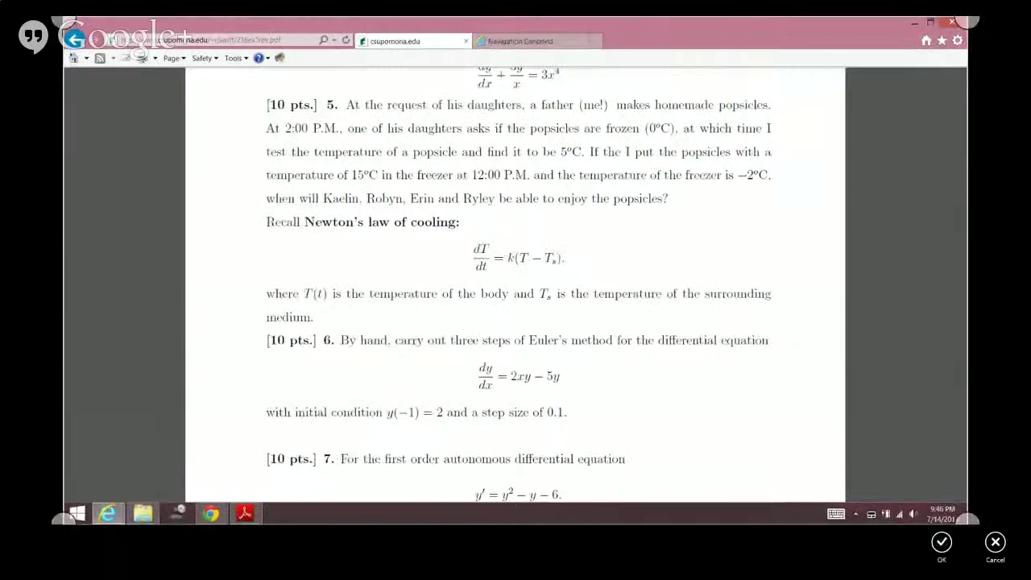
left_click_drag(516, 290, 627, 287)
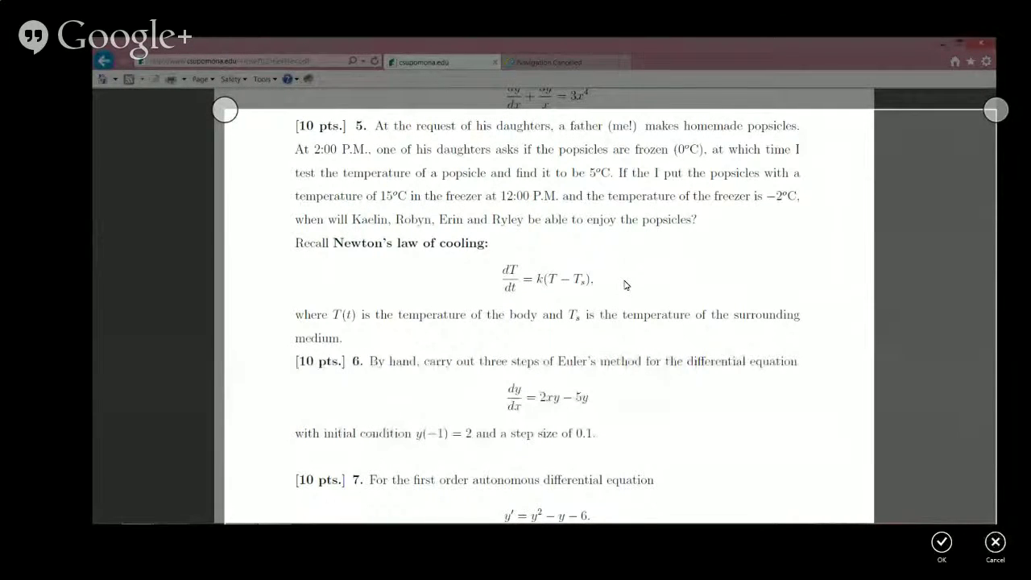
left_click_drag(995, 110, 843, 103)
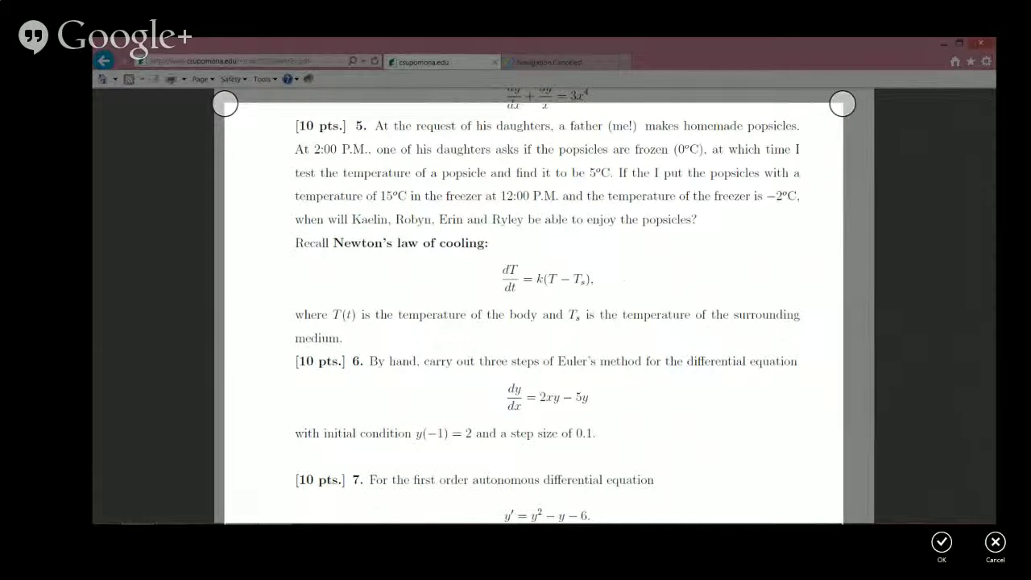
left_click(942, 542)
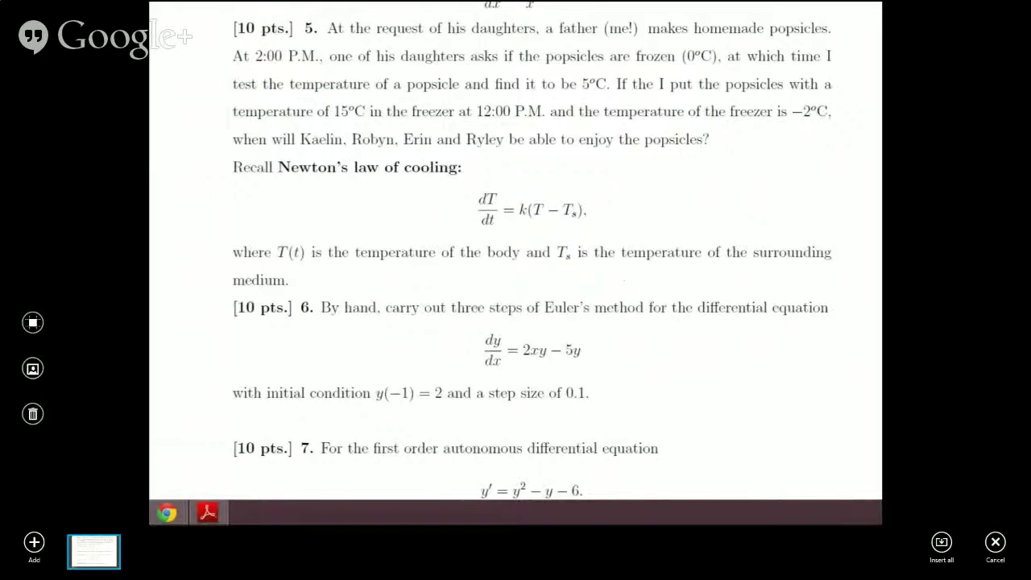
left_click(941, 541)
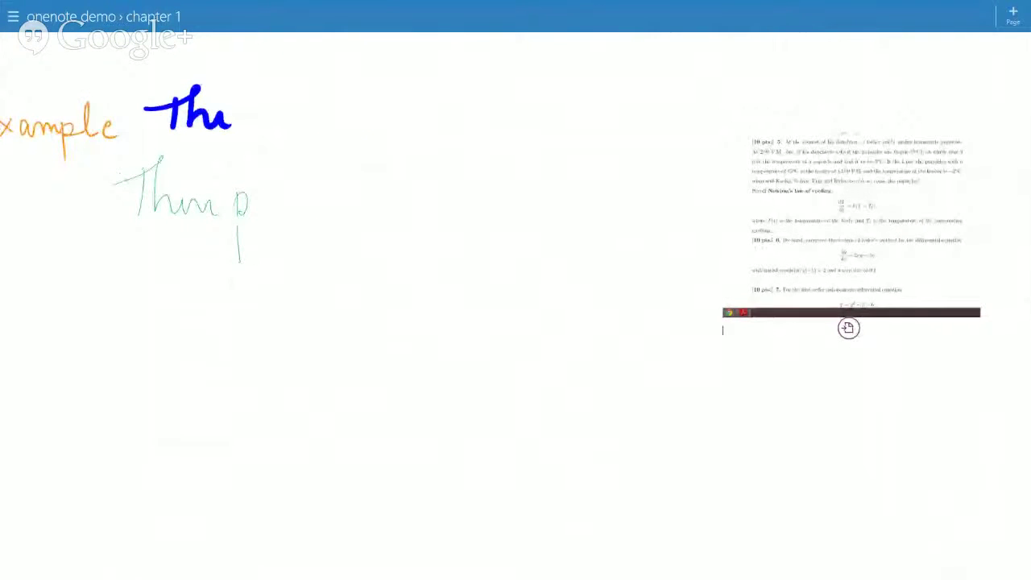
Step: Move the inserted picture directly below the green handwriting and deselect it
left_click(851, 225)
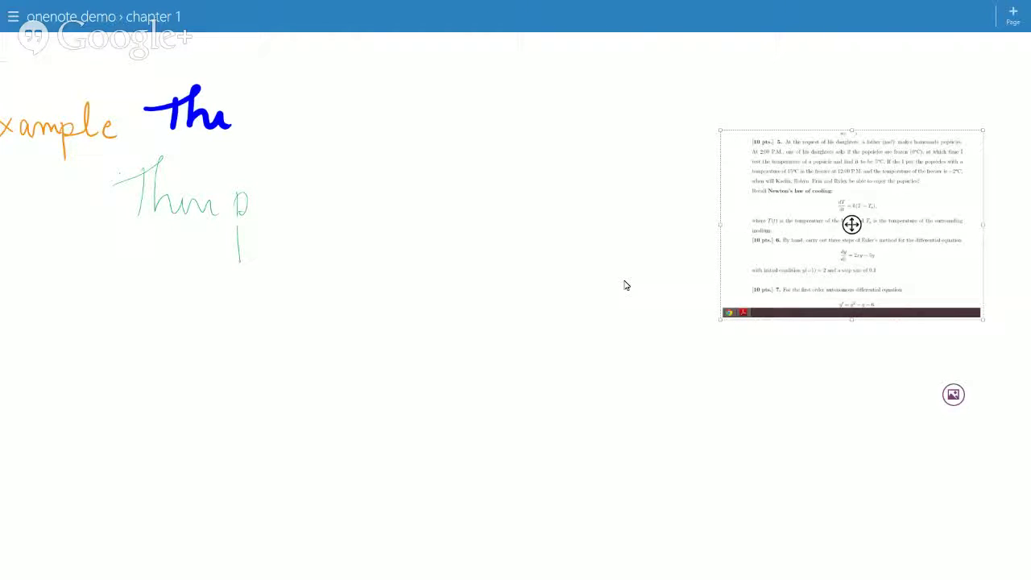
left_click_drag(851, 224, 245, 314)
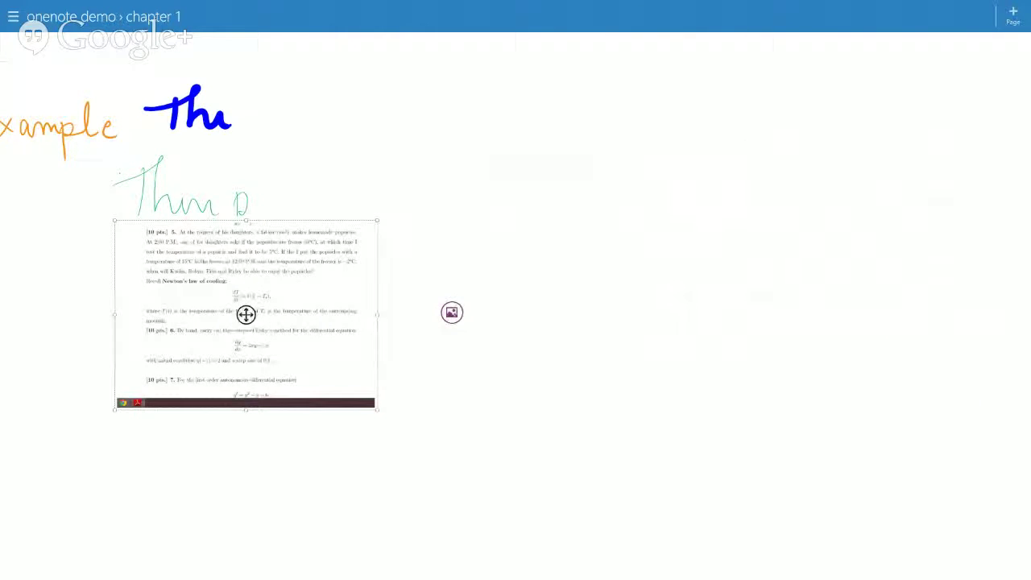
left_click(623, 280)
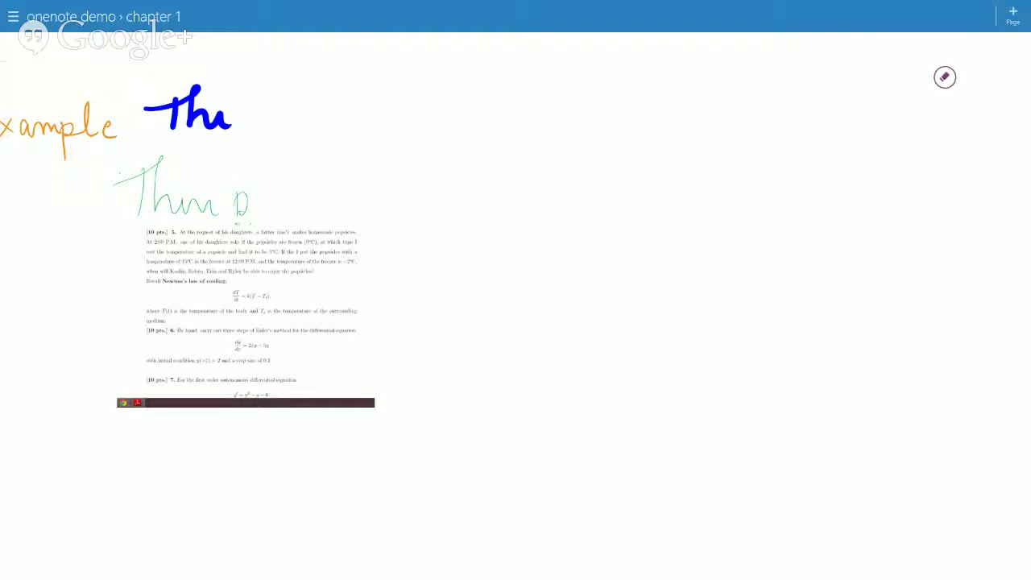
Step: Write "Explain:" followed by a row of dots directly below the inserted picture with the thick blue pen
left_click(945, 76)
left_click(971, 46)
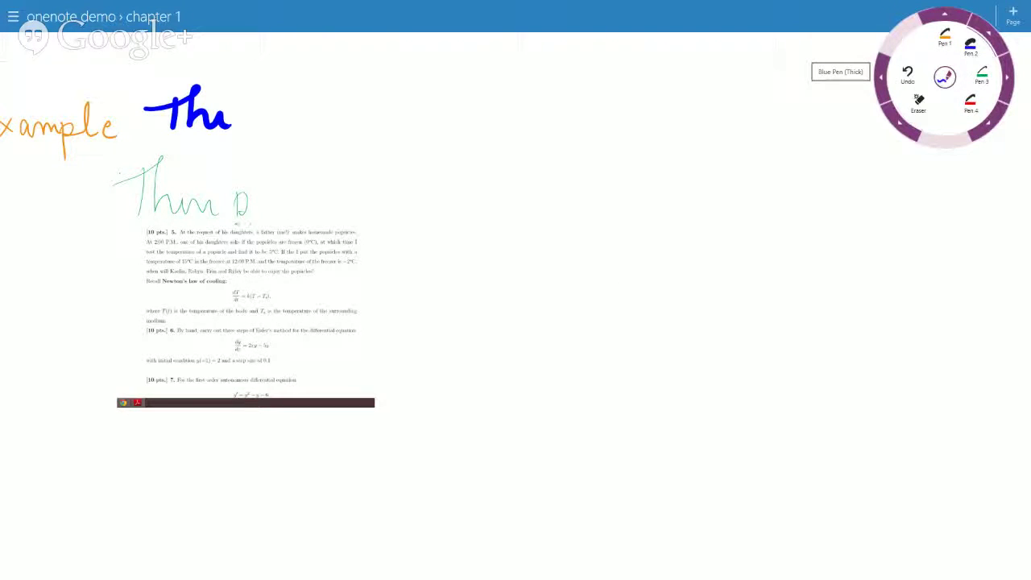
left_click(989, 33)
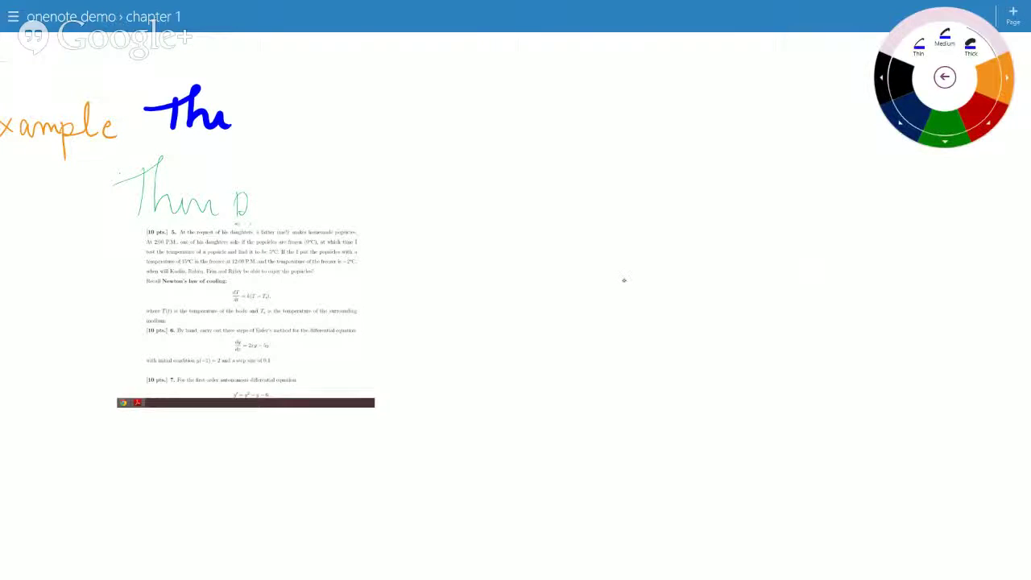
mouse_move(158, 428)
left_mouse_down()
mouse_move(173, 465)
mouse_move(171, 422)
mouse_move(214, 497)
left_mouse_up()
left_click_drag(208, 448, 211, 463)
mouse_move(237, 421)
left_mouse_down()
mouse_move(240, 463)
mouse_move(264, 450)
mouse_move(315, 462)
left_mouse_up()
left_click(264, 438)
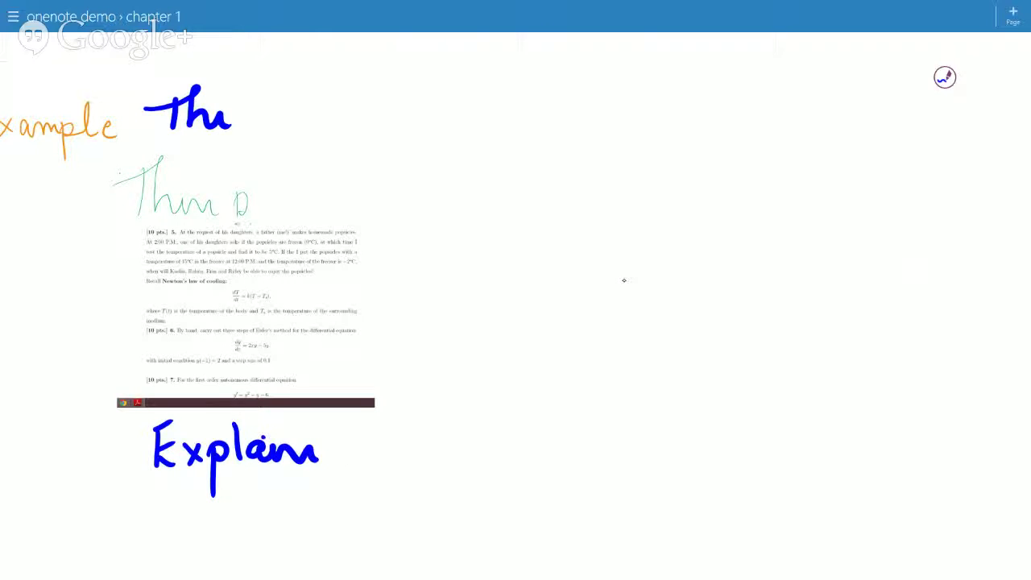
left_click(366, 457)
left_click(384, 457)
left_click(394, 455)
Step: Insert a table in the blank area well to the right of the picture and extend it to four columns and two rows
left_click(838, 378)
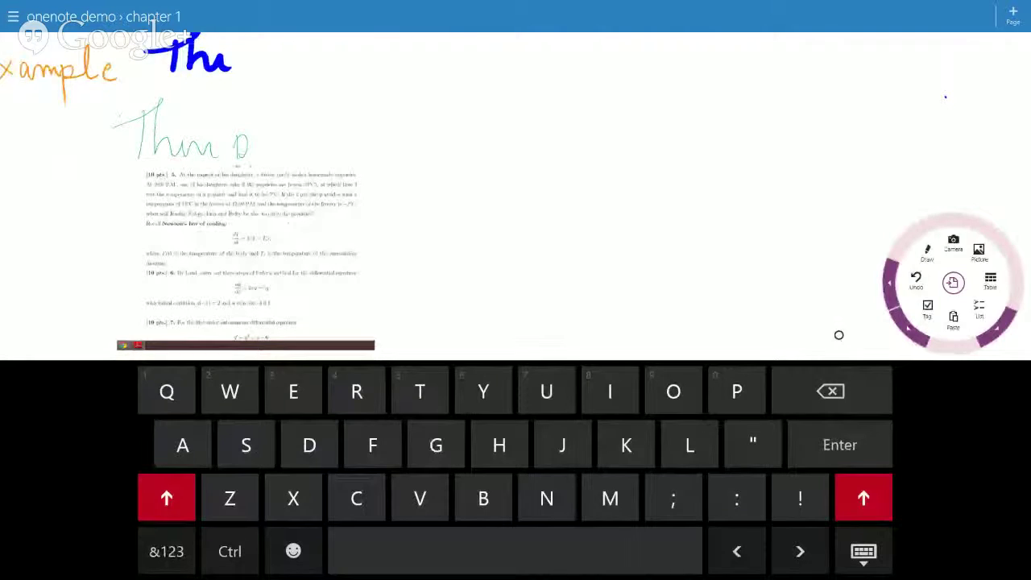
left_click(990, 281)
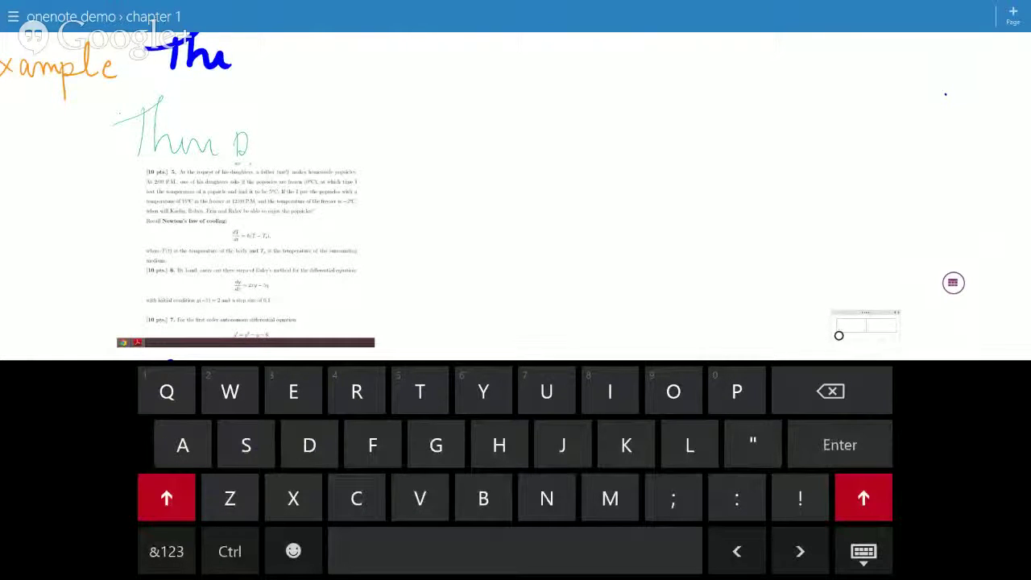
left_click(869, 325)
left_click(953, 282)
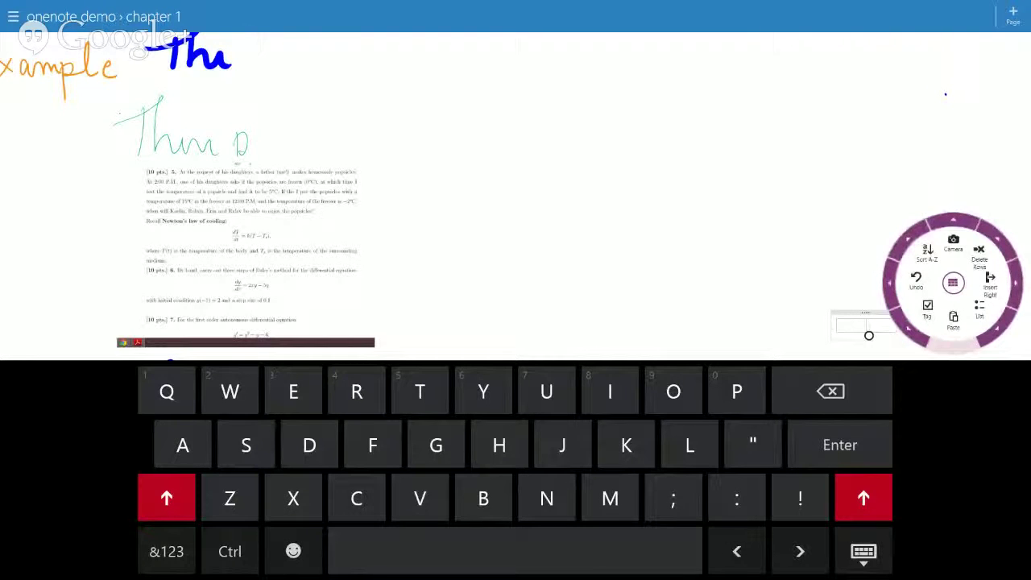
left_click(1015, 283)
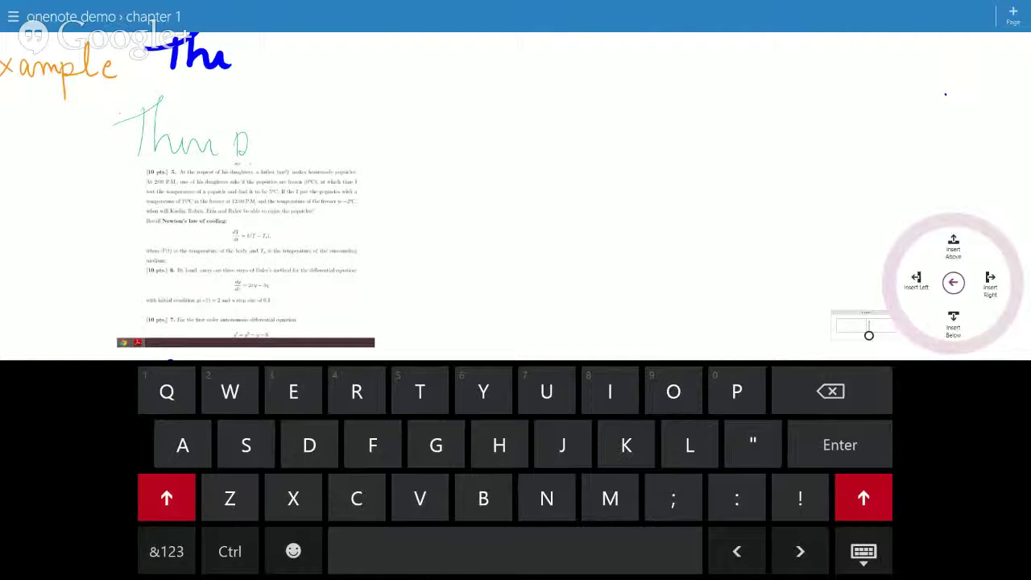
left_click(990, 284)
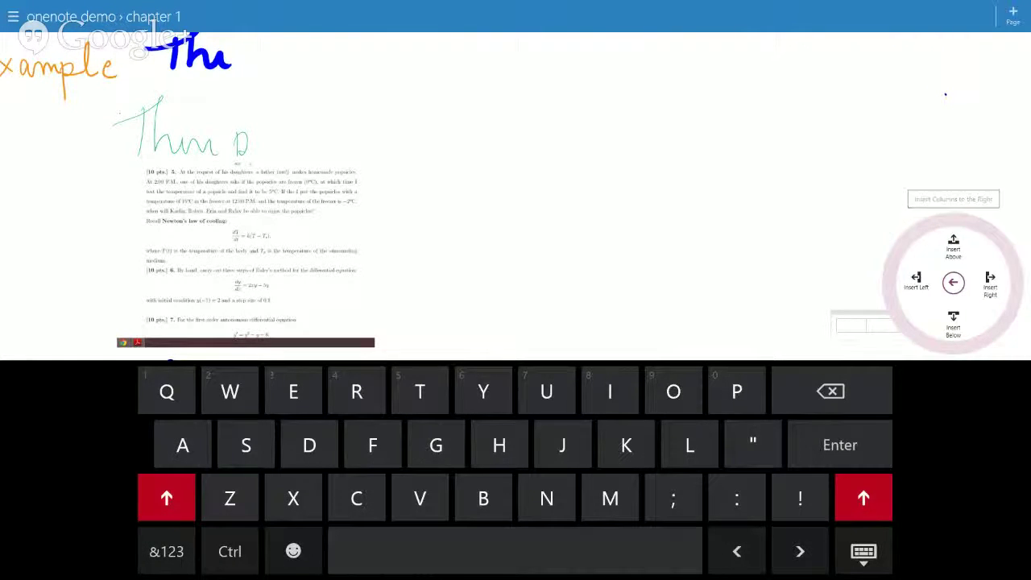
left_click(953, 246)
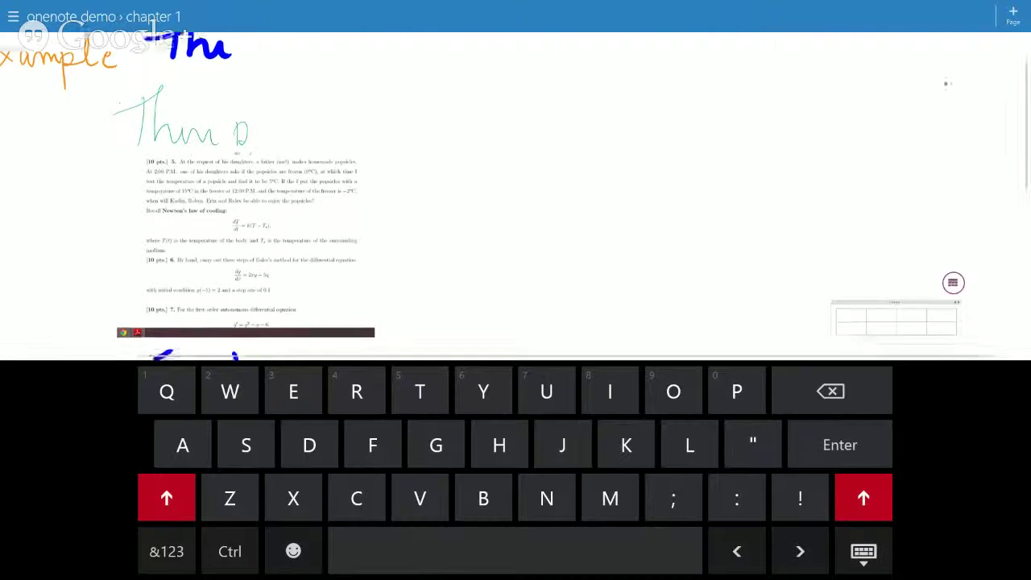
Step: Enter 12 in the table's first cell and replace it with the suggested word "On"
left_click(929, 313)
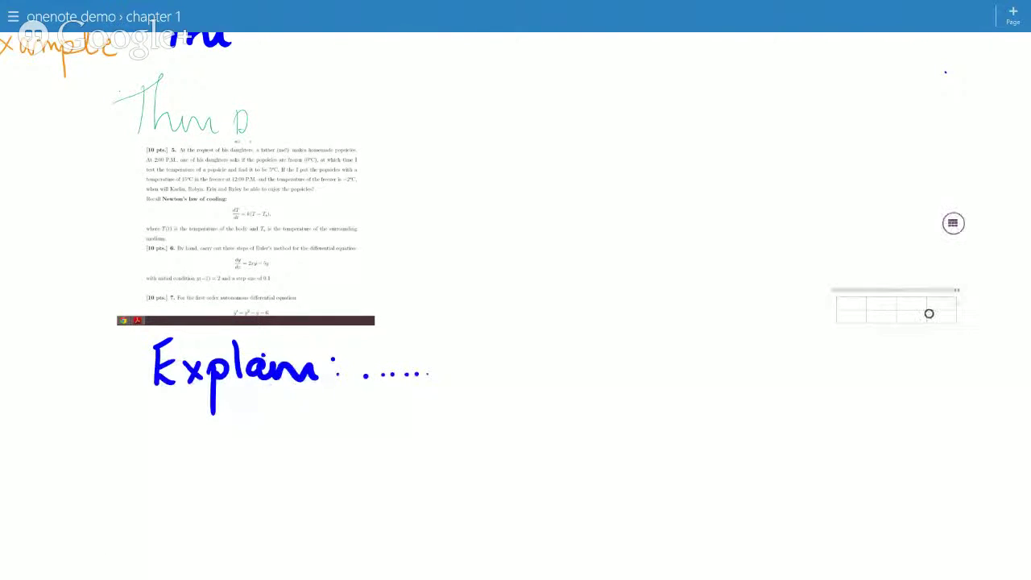
left_click(839, 313)
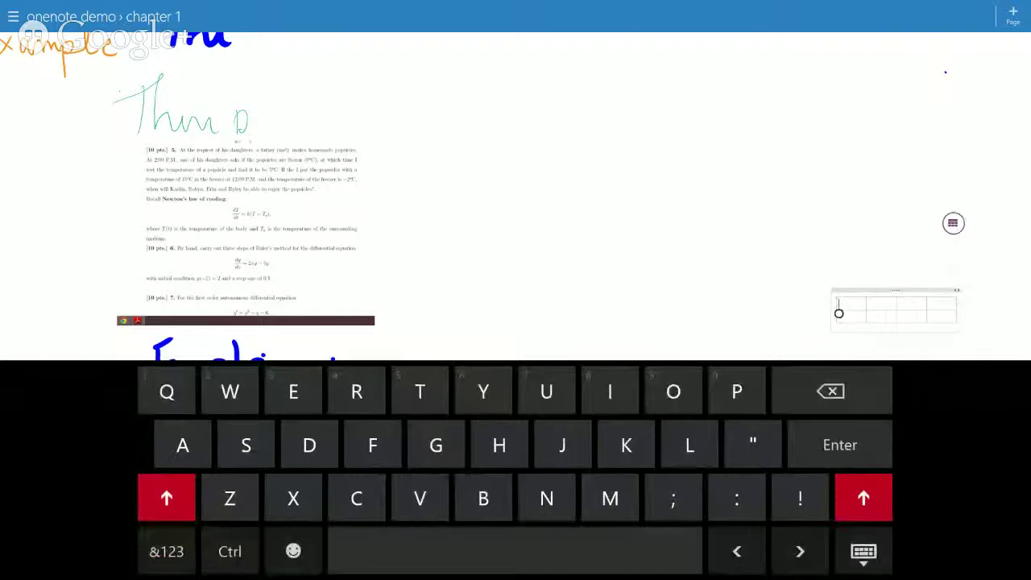
type("12")
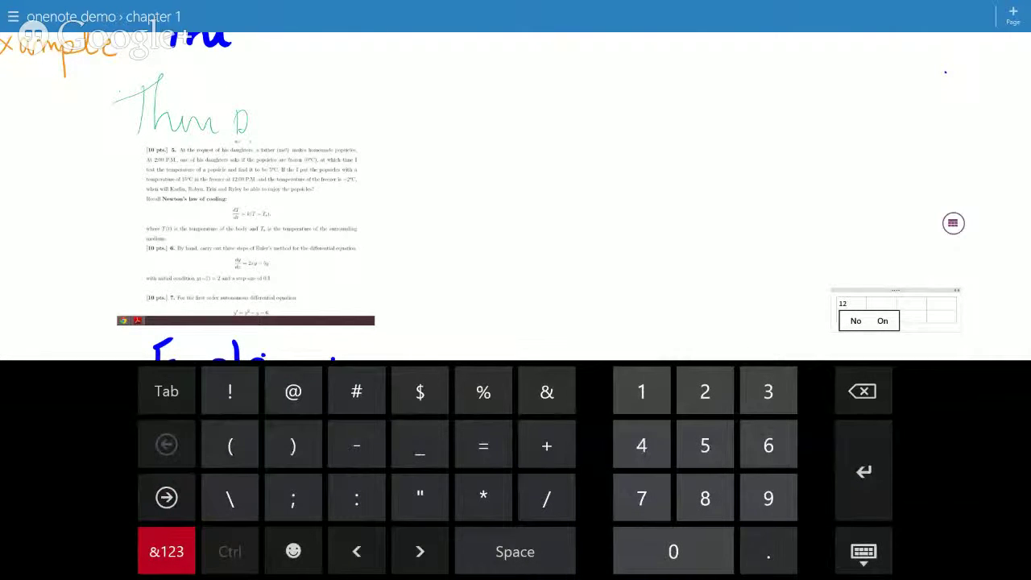
left_click(882, 320)
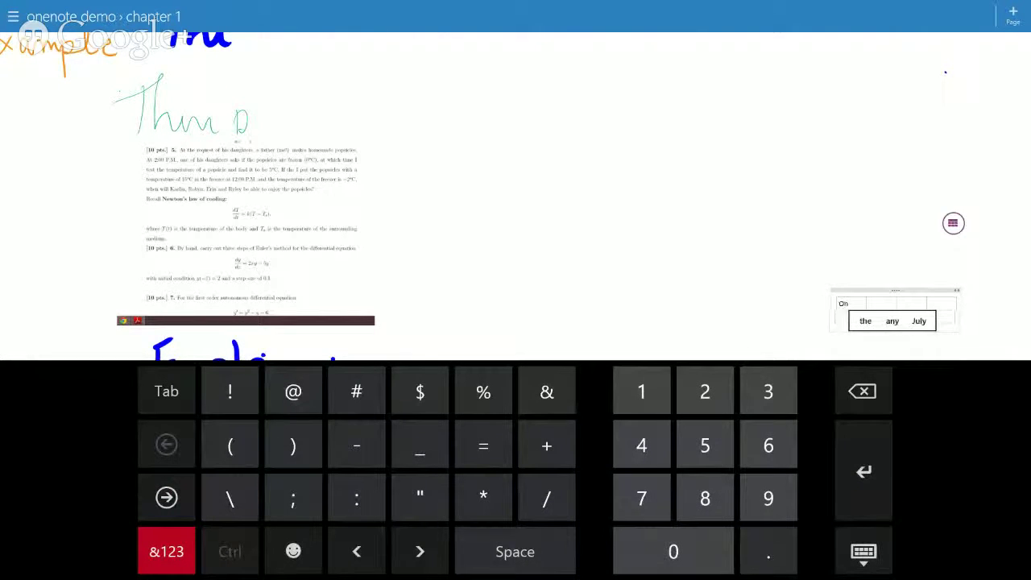
Step: Extend the table to five rows by advancing cell by cell past its last cell
left_click(839, 304)
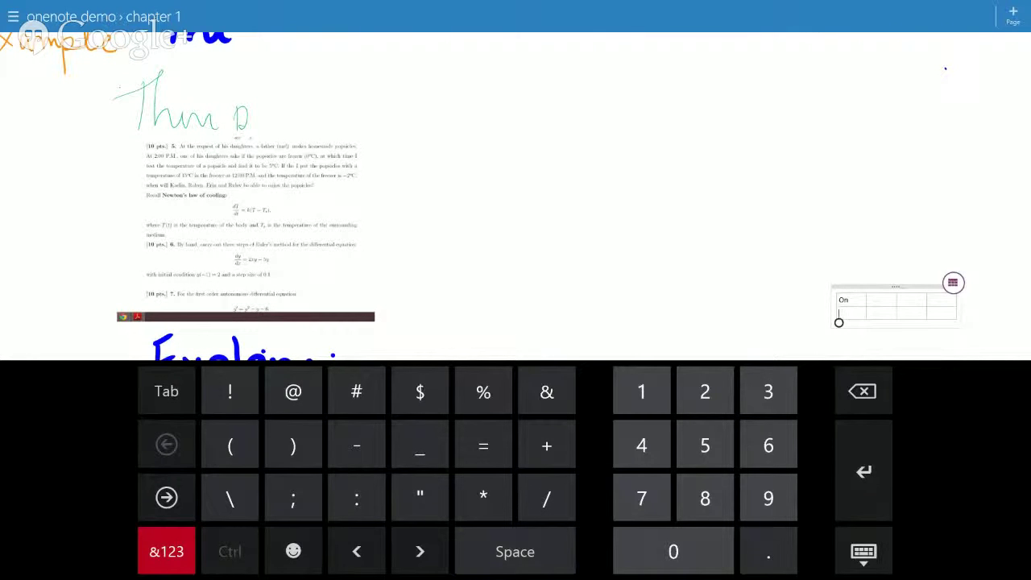
left_click(166, 391)
left_click(166, 390)
left_click(166, 391)
left_click(166, 391)
left_click(166, 390)
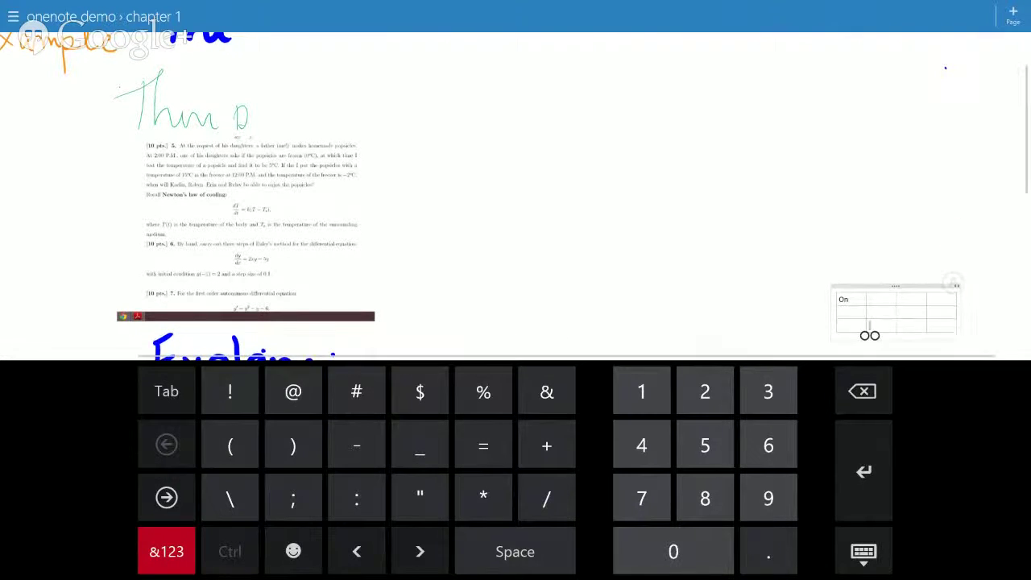
left_click(166, 390)
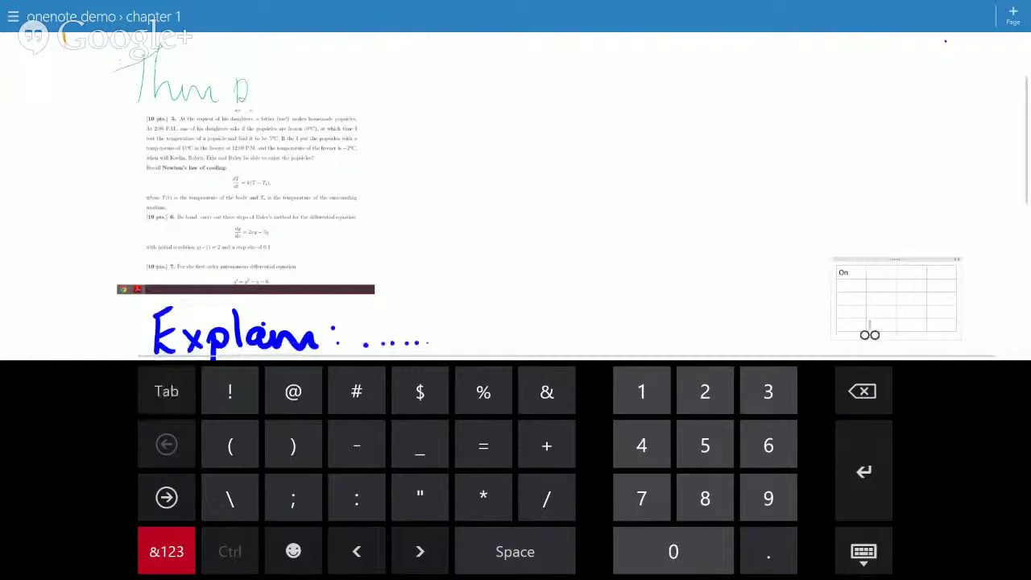
Step: Review the notebook, section and page lists, and return to the table on the page
left_click(953, 281)
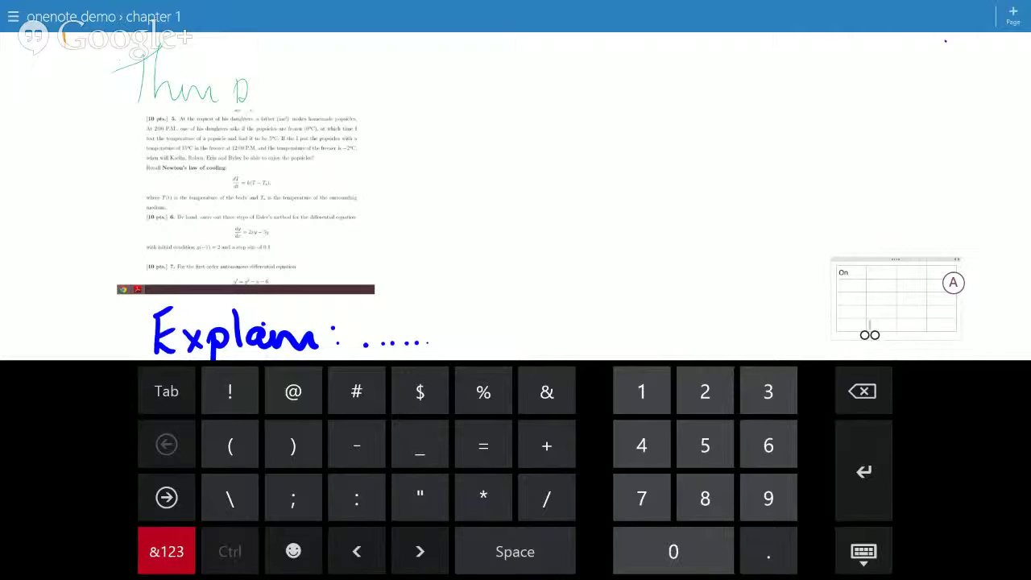
left_click(13, 16)
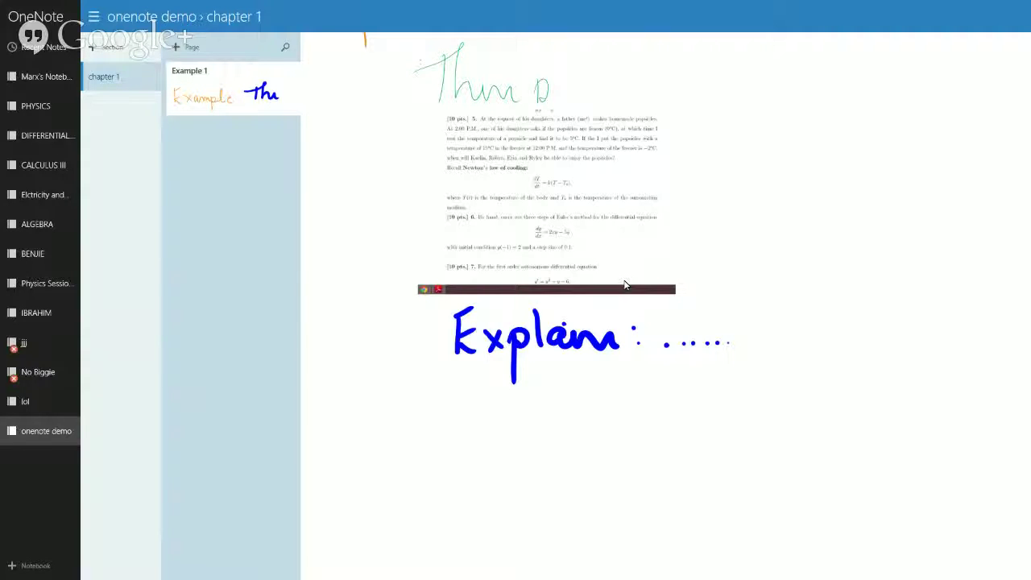
left_click(625, 285)
scroll(515, 290, "down", 5)
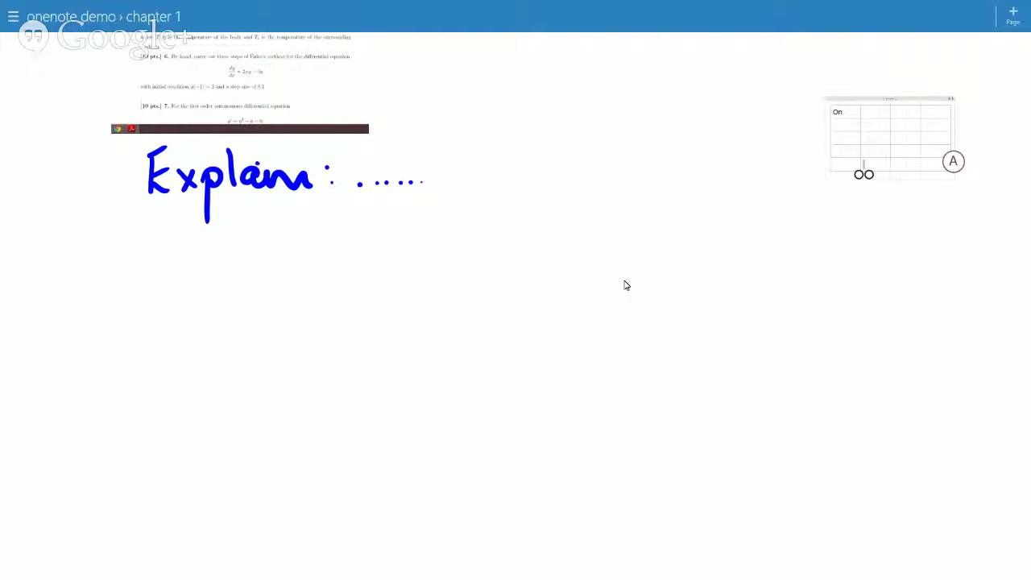
left_click(13, 17)
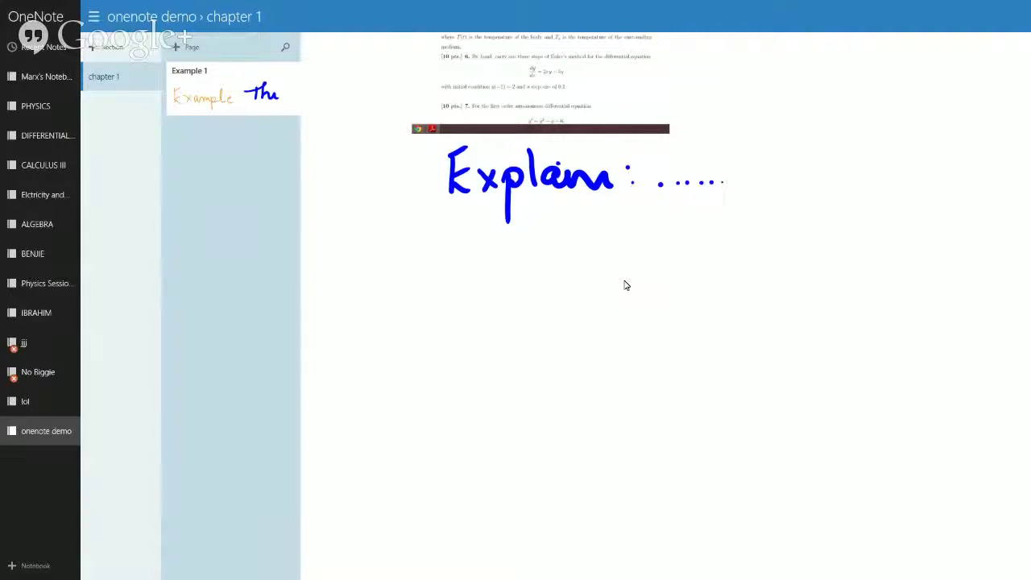
left_click(863, 167)
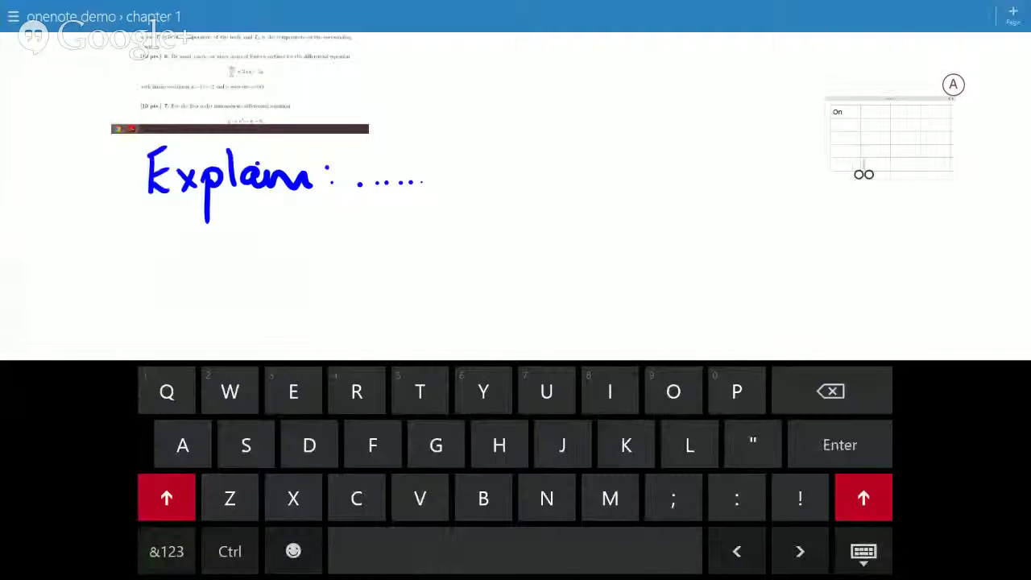
Step: Leave OneNote for the desktop and switch to the Google+ Hangouts window in Chrome
key("super")
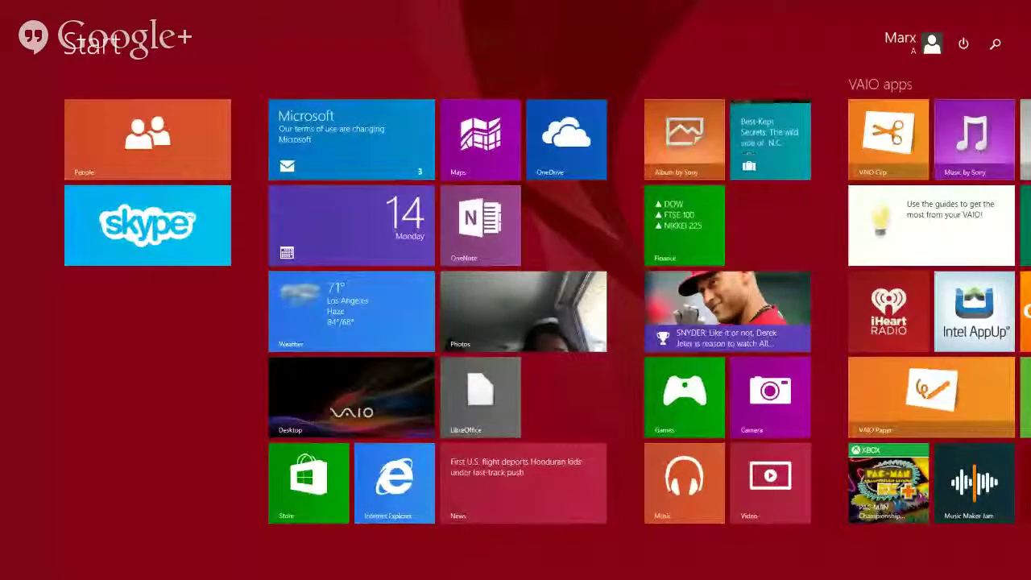
scroll(516, 306, "down", 5)
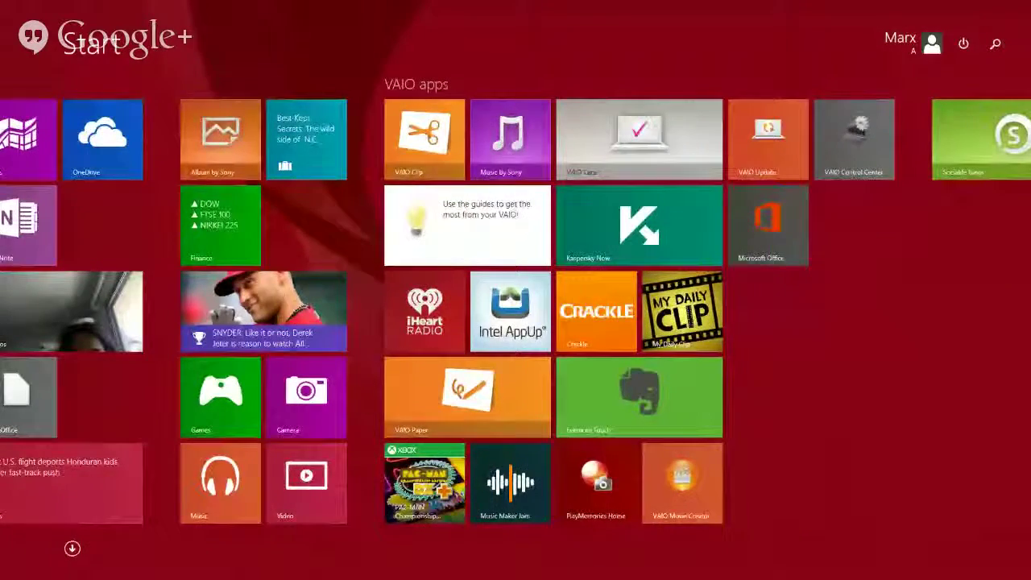
scroll(516, 306, "up", 4)
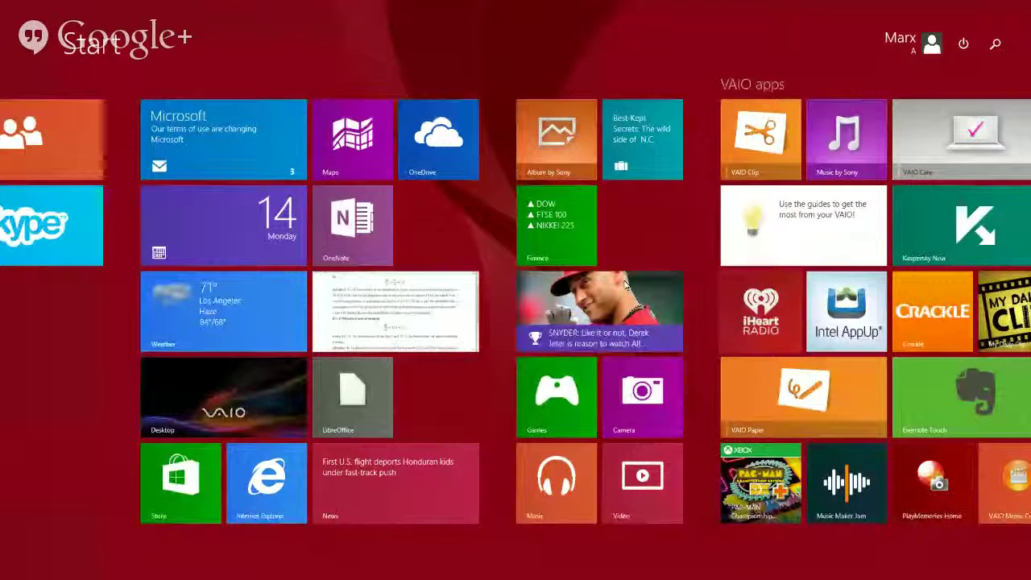
key("super")
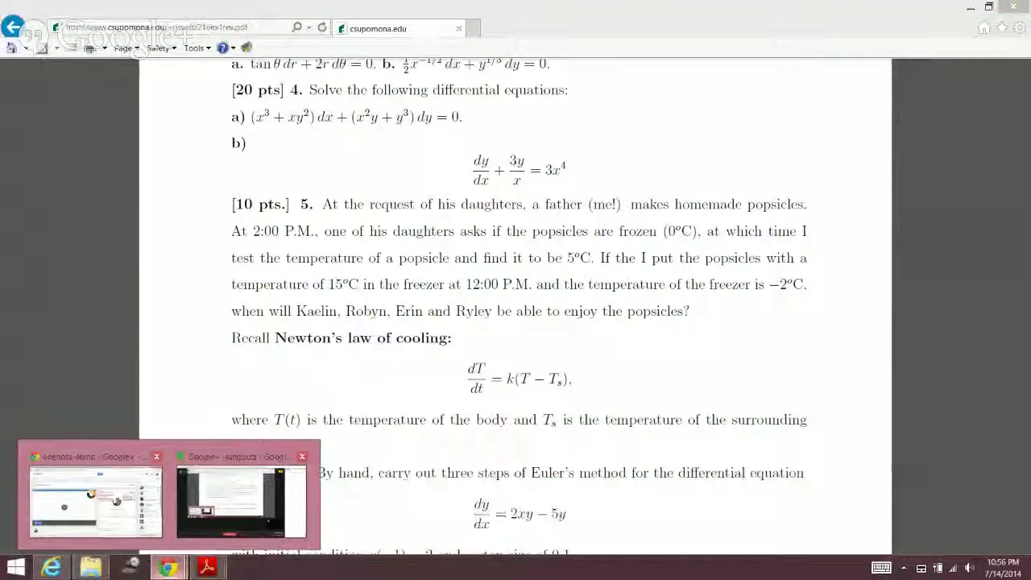
left_click(242, 491)
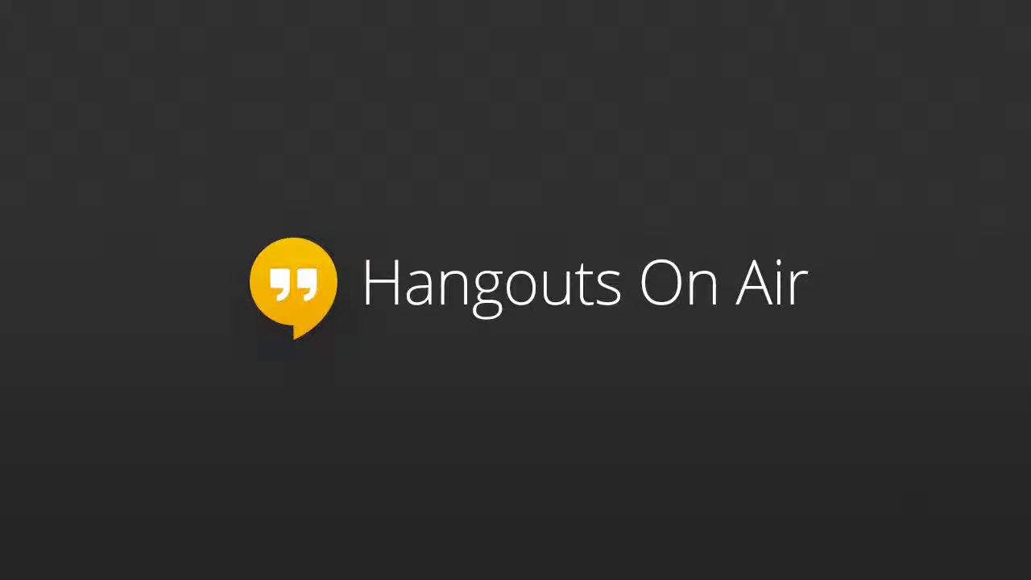